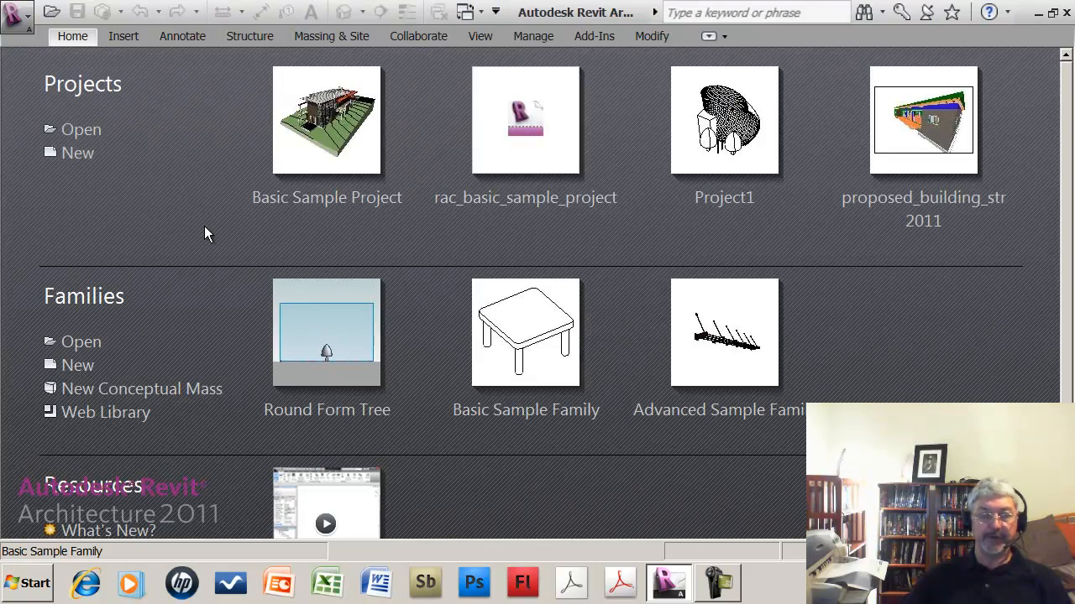
# Step: Create a new building project from the default template
pyautogui.click(80, 160)
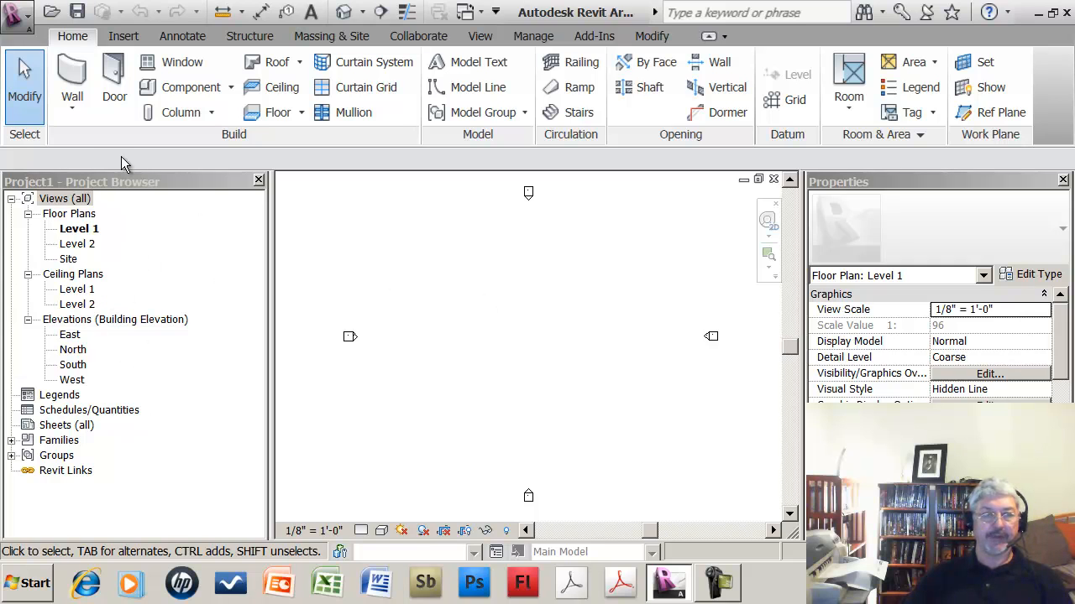
# Step: Create a second project based on the Residential-Default template from the Imperial Templates folder
pyautogui.click(25, 21)
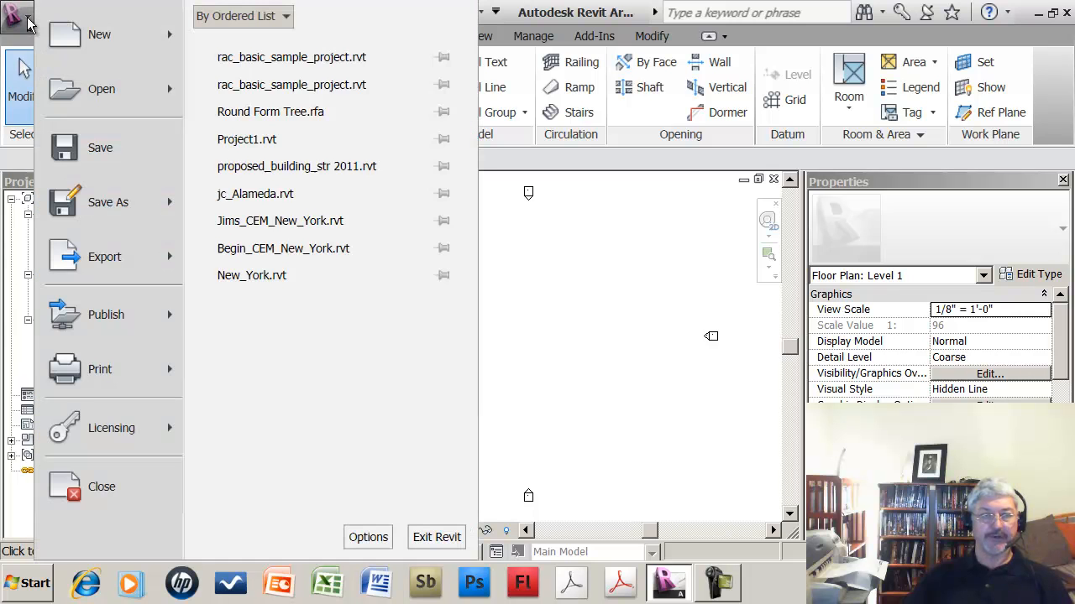
pyautogui.moveTo(169, 40)
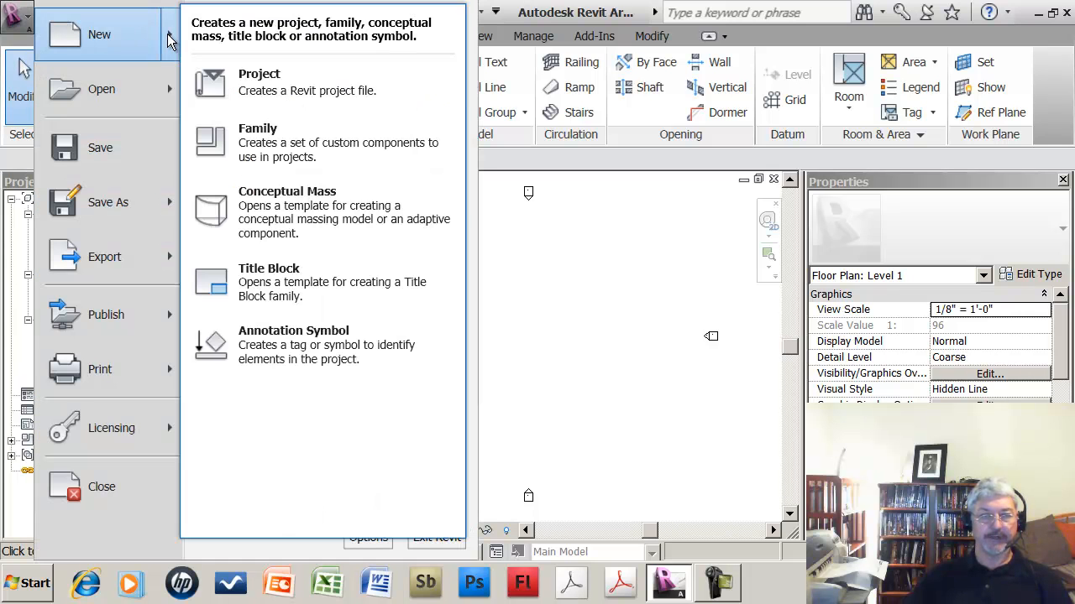
pyautogui.click(241, 86)
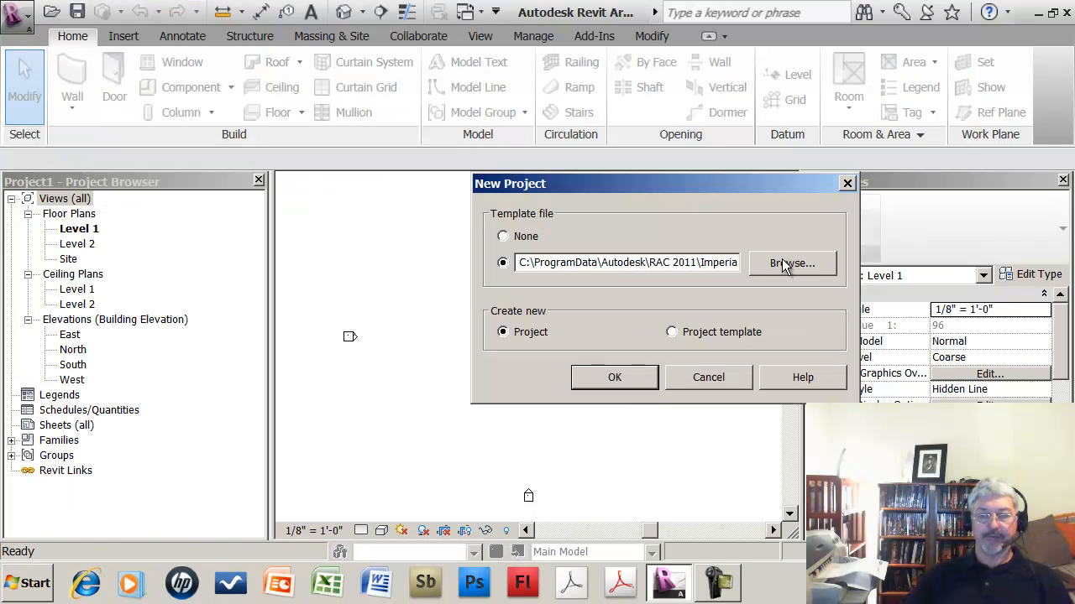
pyautogui.click(773, 273)
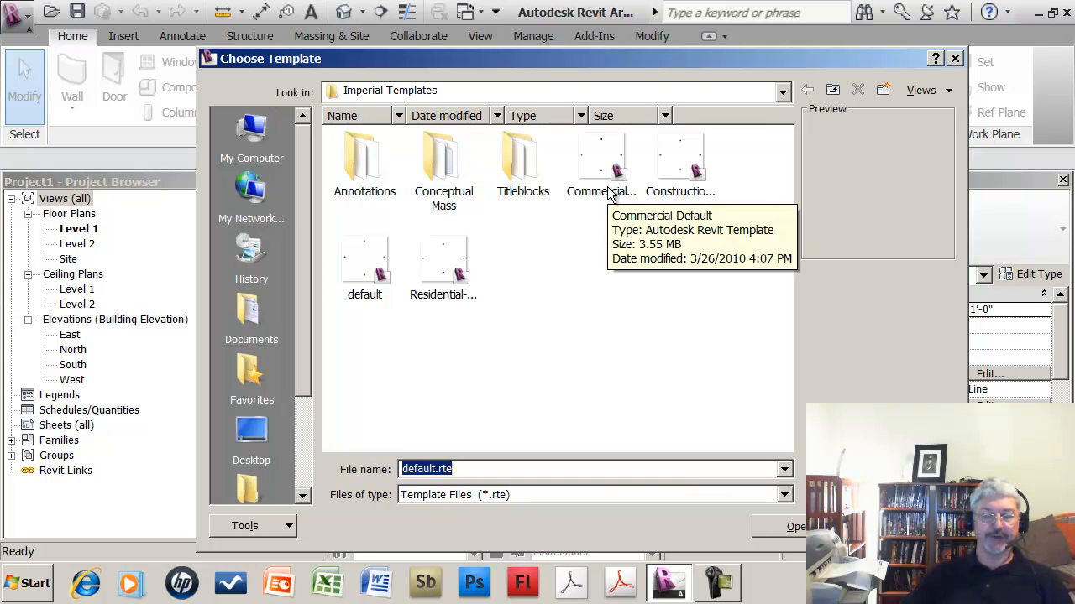
pyautogui.click(440, 270)
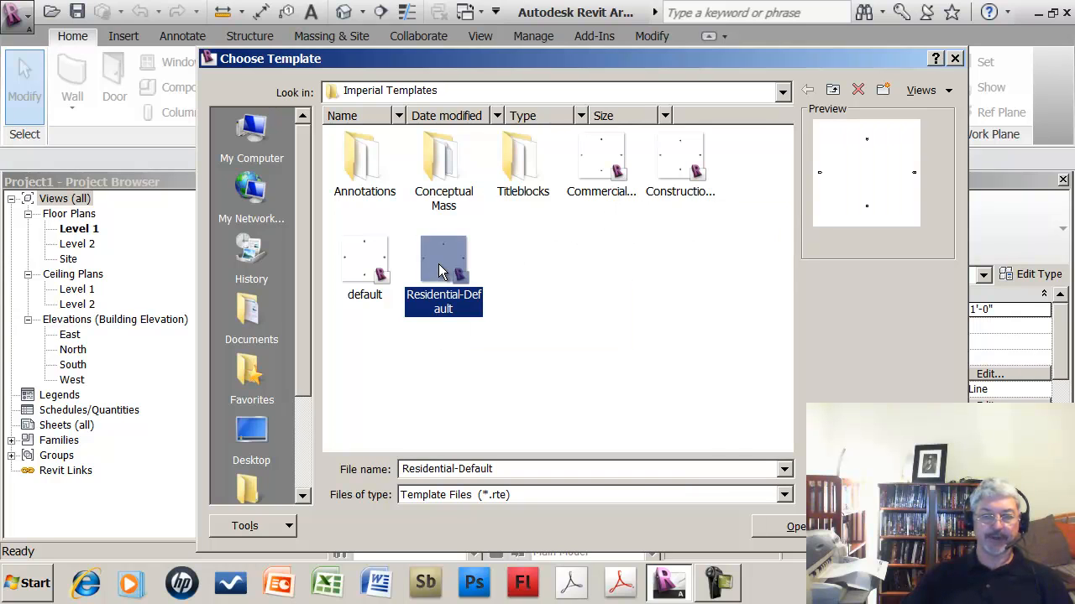
pyautogui.click(795, 528)
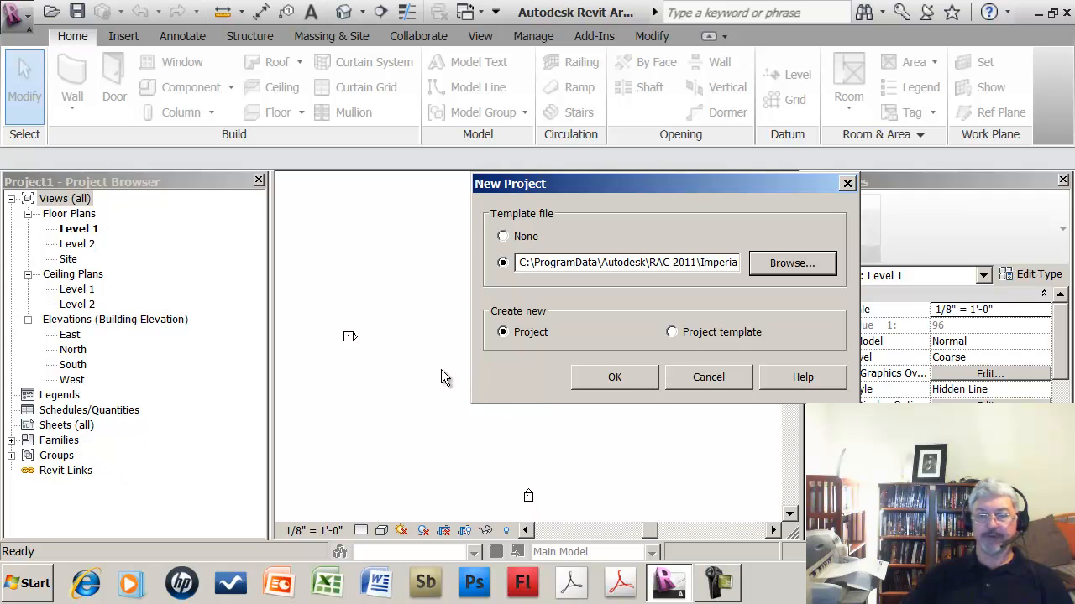
pyautogui.click(611, 378)
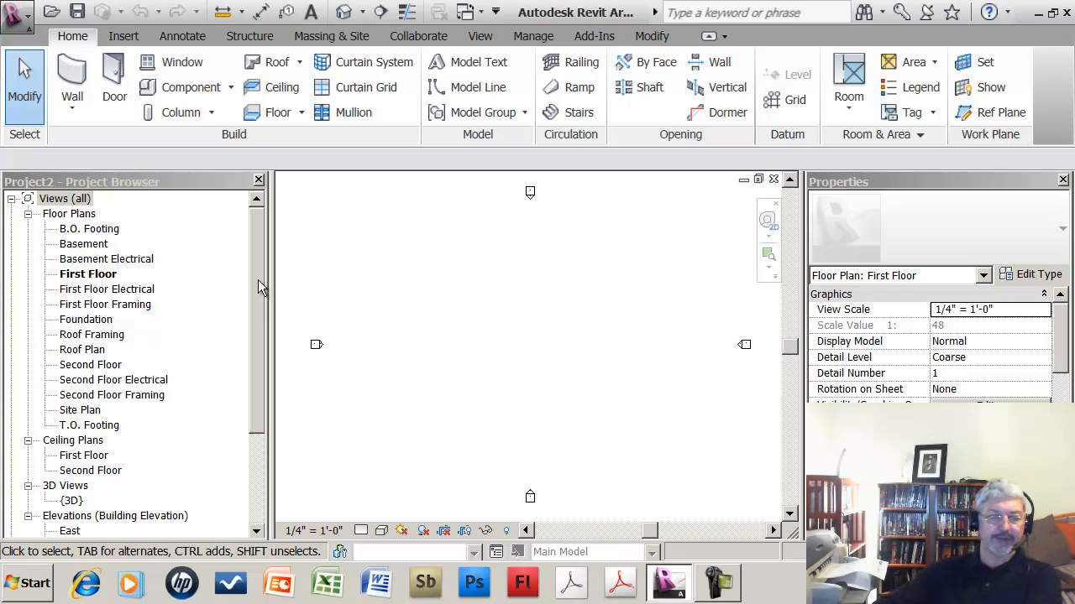
# Step: Look through the views supplied by the residential template, and close that project without saving
pyautogui.moveTo(258, 280); pyautogui.dragTo(259, 396)
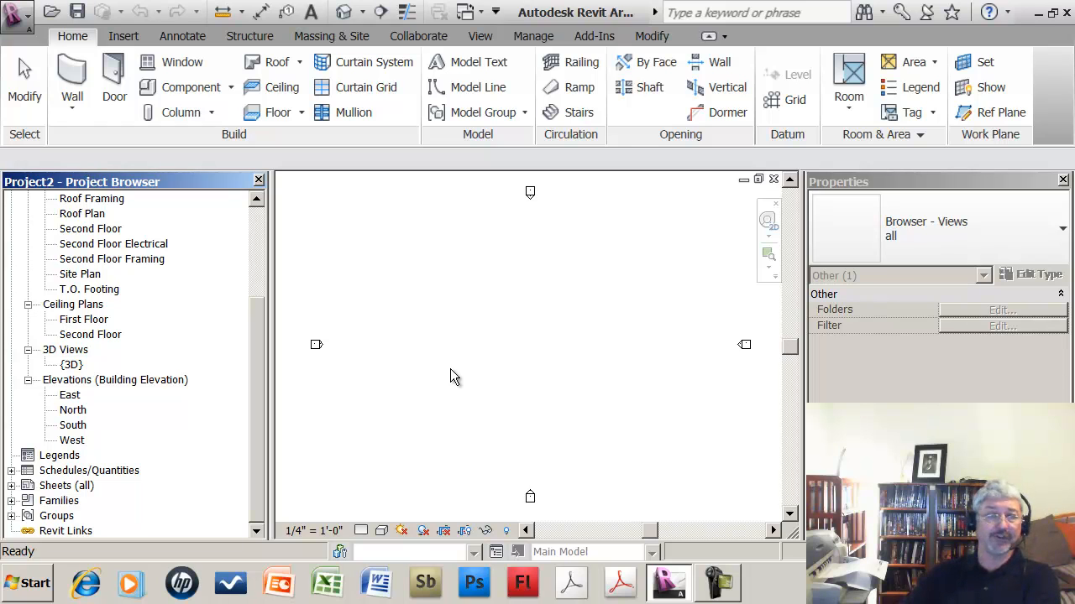
pyautogui.click(17, 12)
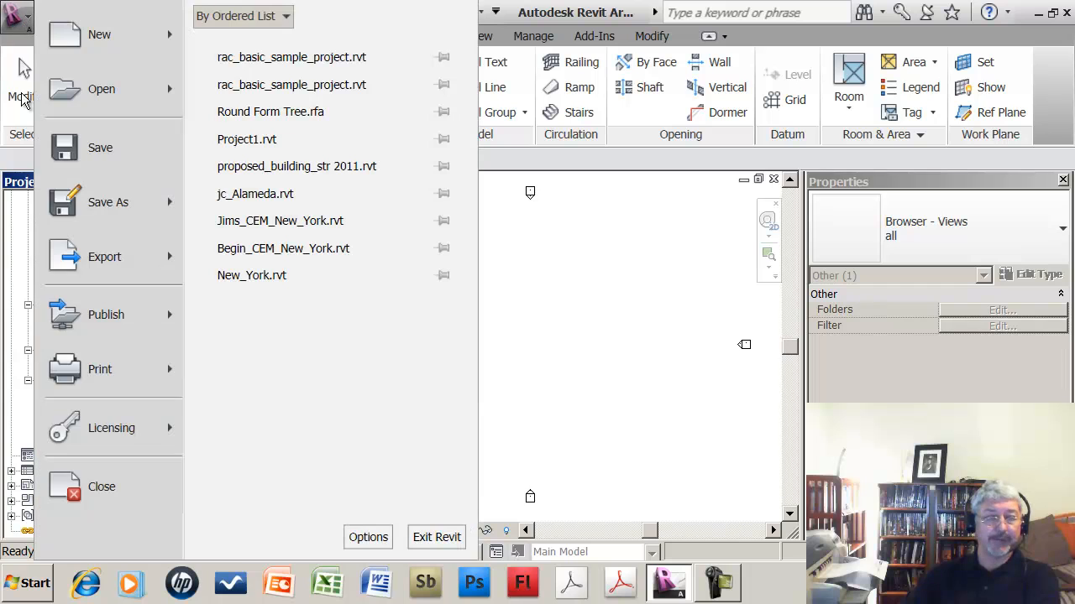
pyautogui.click(101, 485)
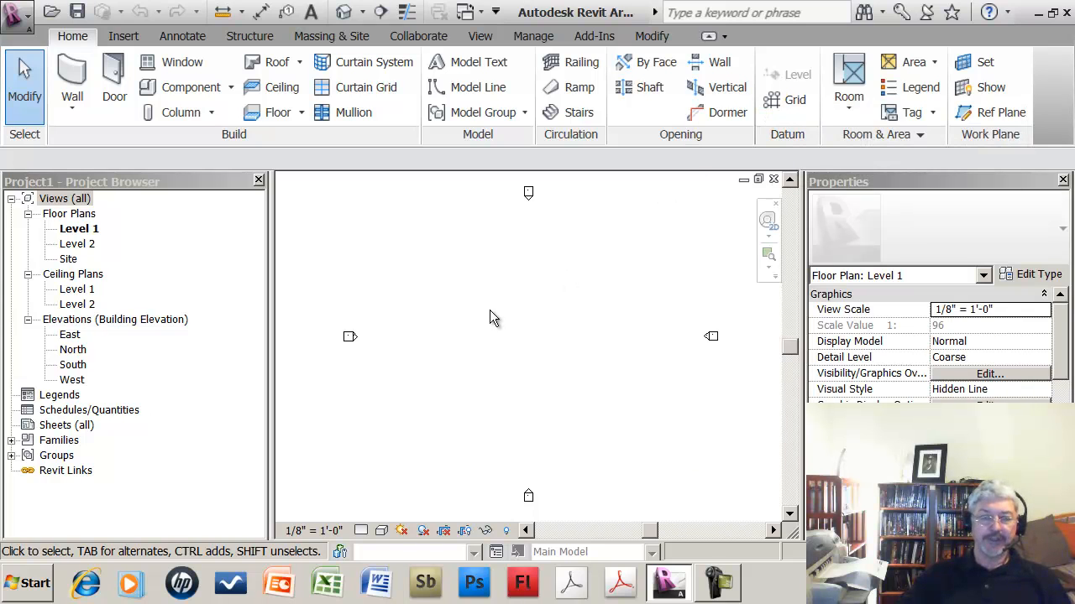
# Step: Open the South elevation view at the heads of the two existing levels
pyautogui.doubleClick(73, 366)
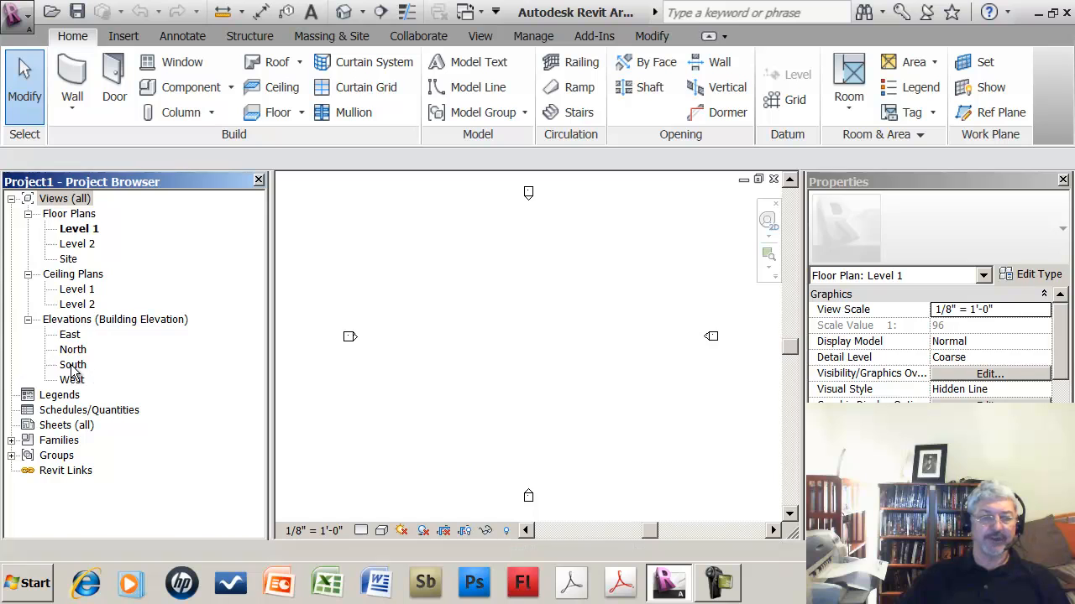
pyautogui.scroll(3, 564, 364)
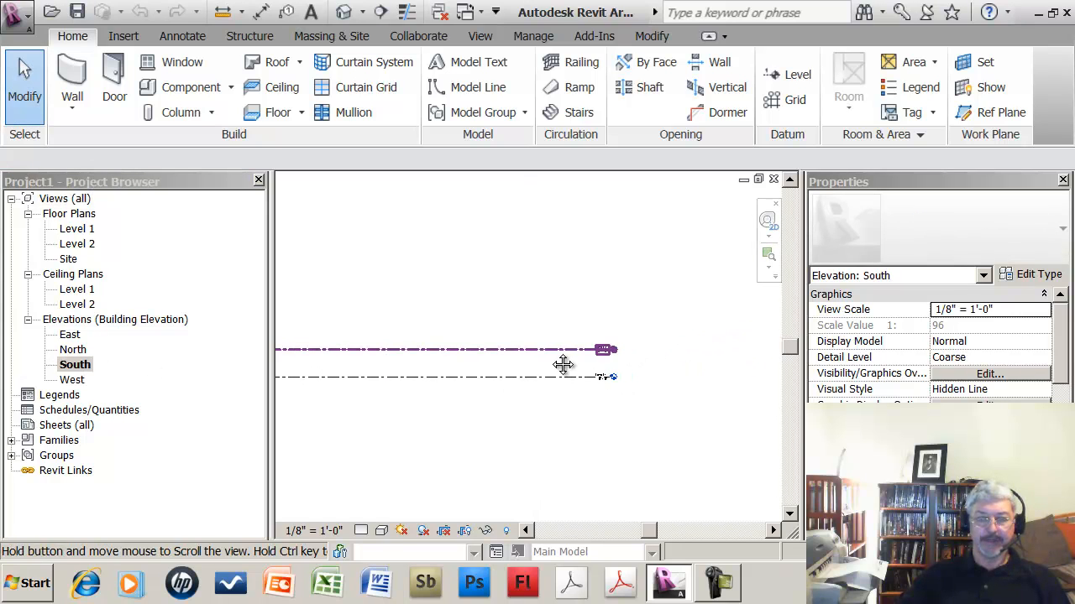
pyautogui.scroll(2, 554, 358)
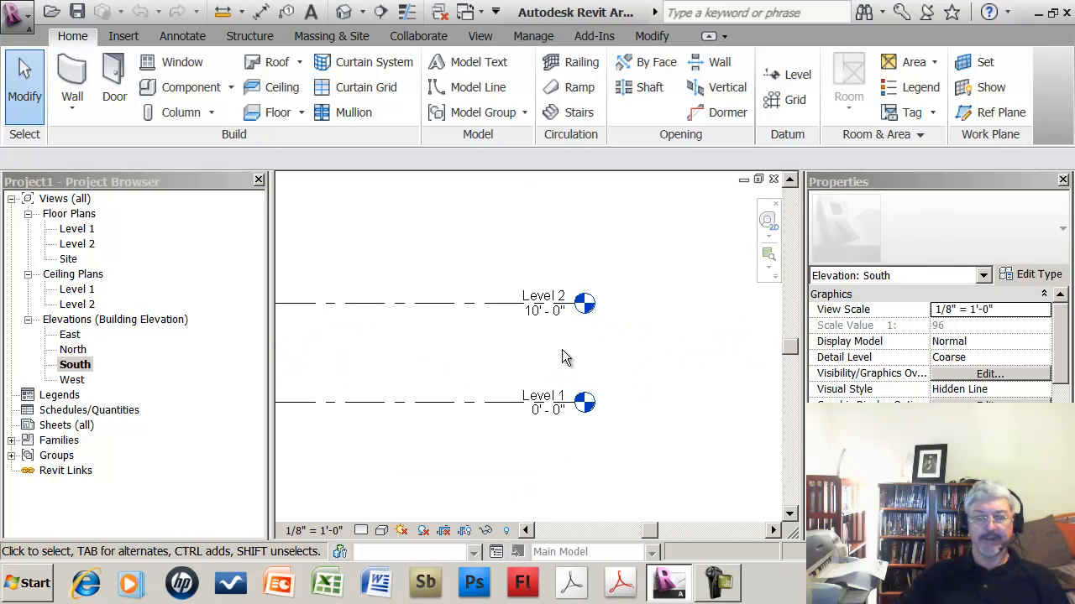
pyautogui.scroll(-1, 549, 371)
pyautogui.scroll(-1, 513, 366)
pyautogui.moveTo(508, 367)
pyautogui.mouseDown(button='middle')
pyautogui.moveTo(562, 367)
pyautogui.moveTo(571, 389)
pyautogui.moveTo(558, 367)
pyautogui.moveTo(524, 378)
pyautogui.mouseUp(button='middle')
pyautogui.scroll(1, 564, 378)
pyautogui.scroll(3, 555, 364)
pyautogui.scroll(-2, 510, 371)
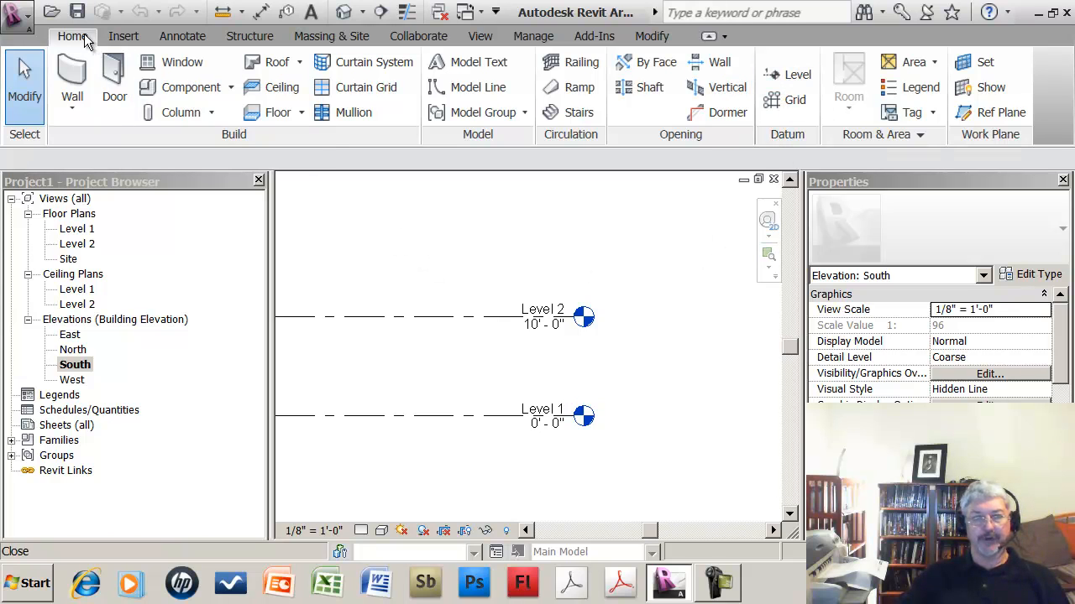
# Step: Draw a new level with plan views at -6'-0" below Level 1, its head aligned with the existing level heads
pyautogui.click(774, 82)
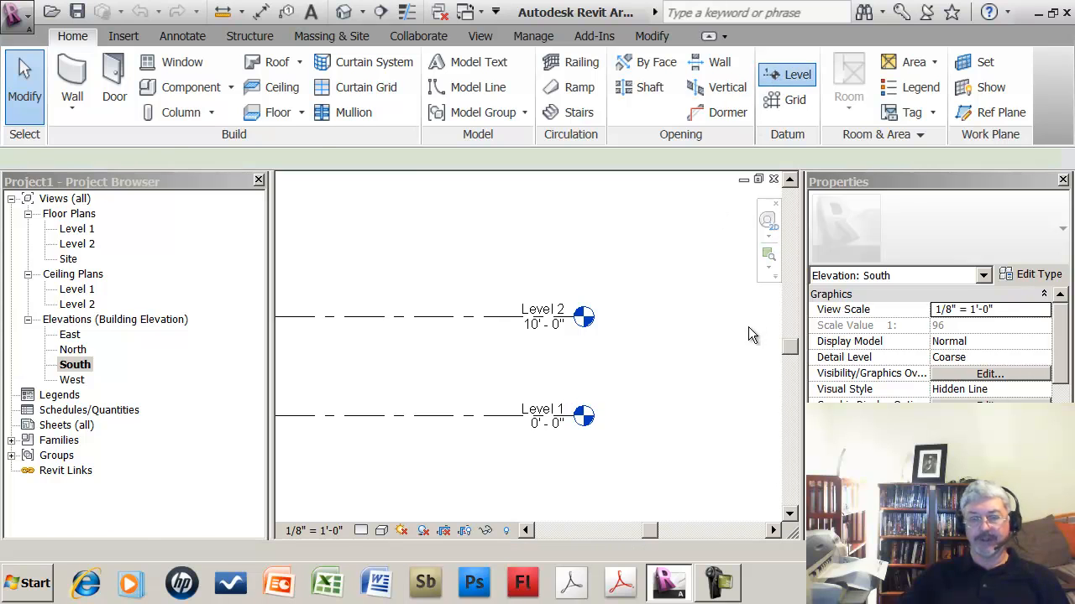
pyautogui.click(385, 476)
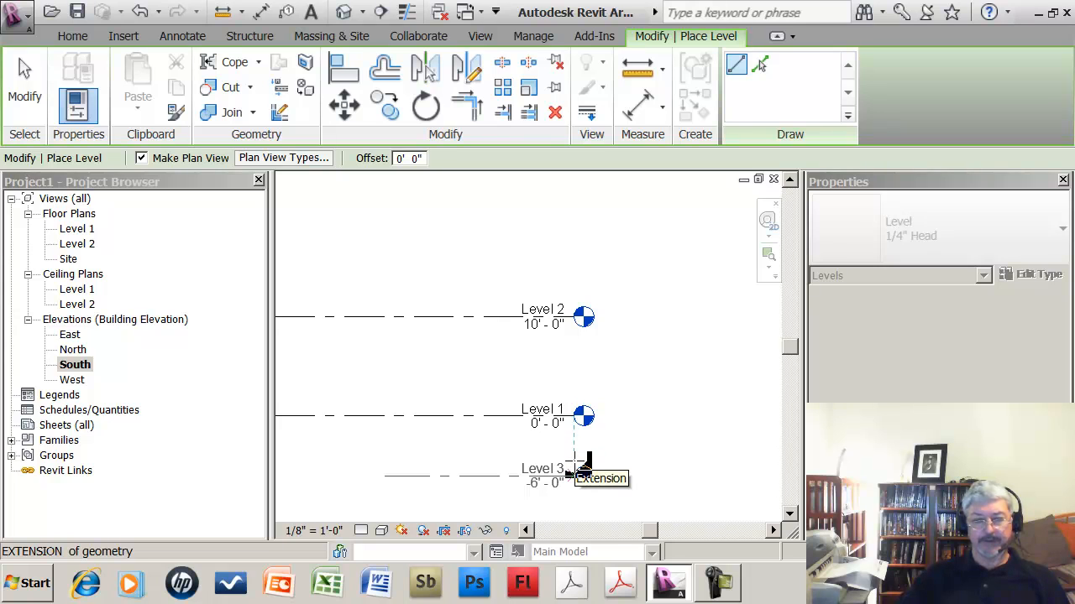
pyautogui.click(581, 475)
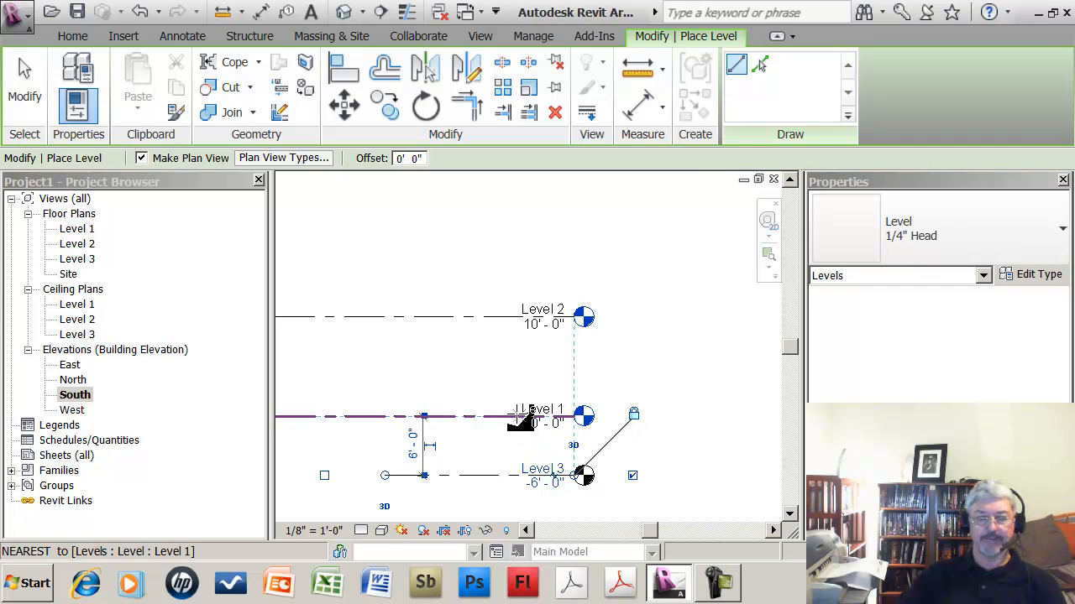
pyautogui.press('Escape')
pyautogui.press('Escape')
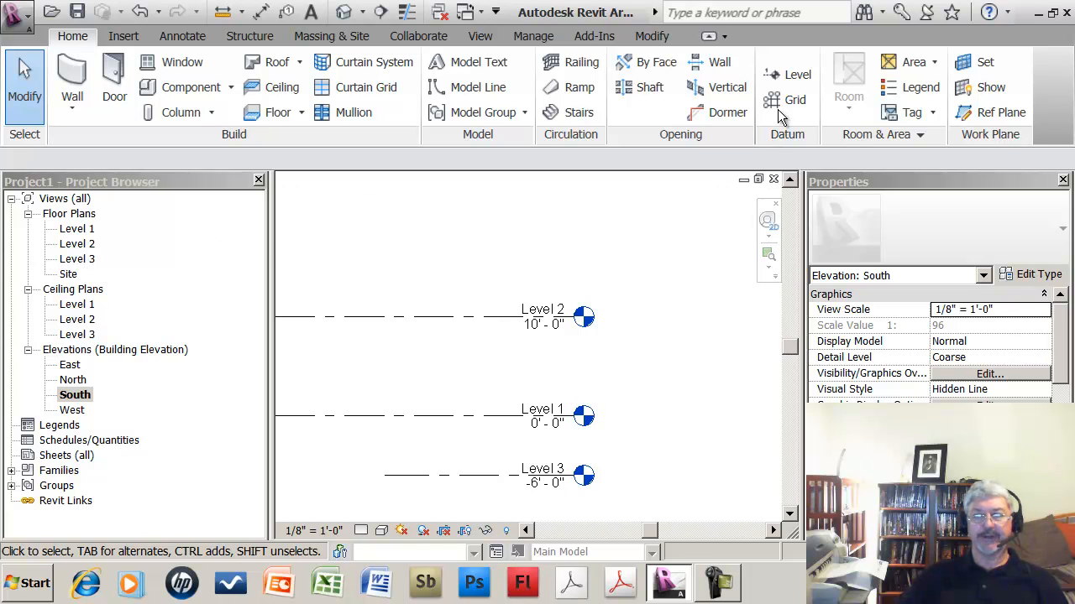
# Step: Draw a level at 14'-0" above Level 2 without making a plan view, its ends aligned with the lowest level
pyautogui.click(774, 79)
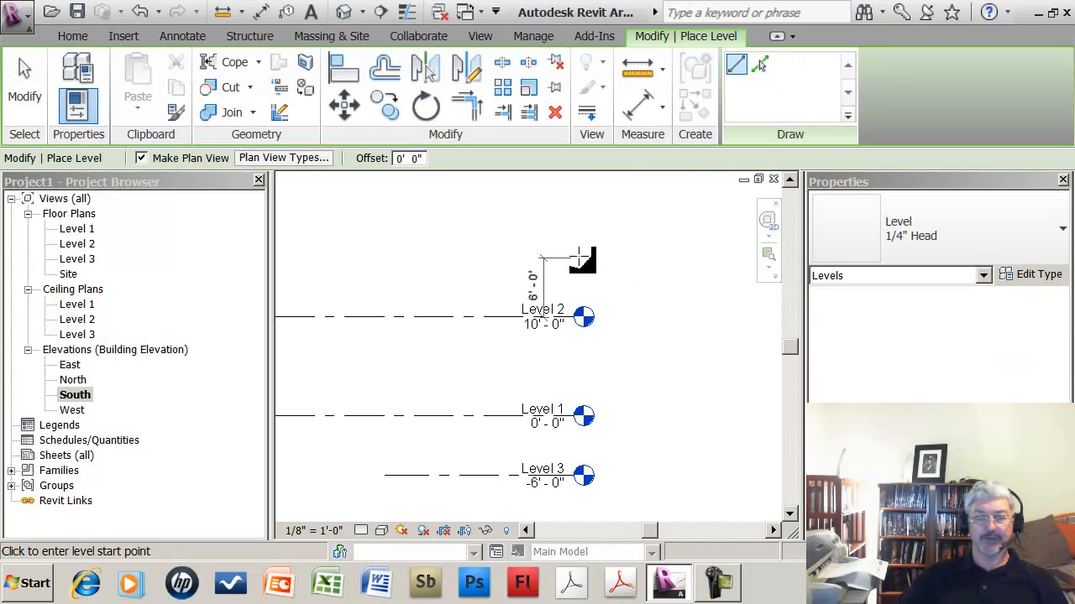
pyautogui.click(142, 158)
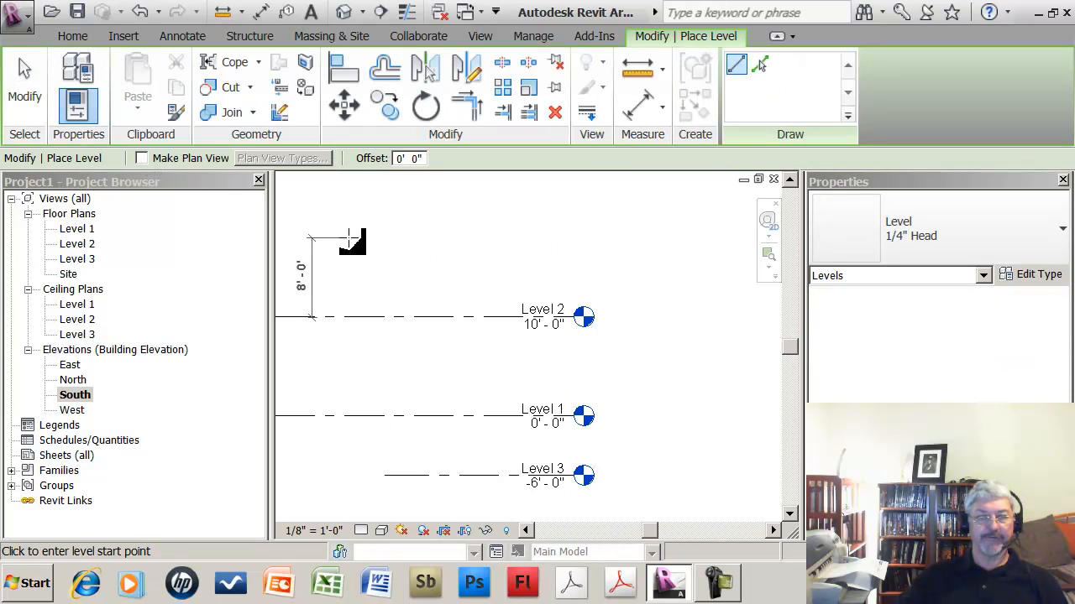
pyautogui.click(386, 277)
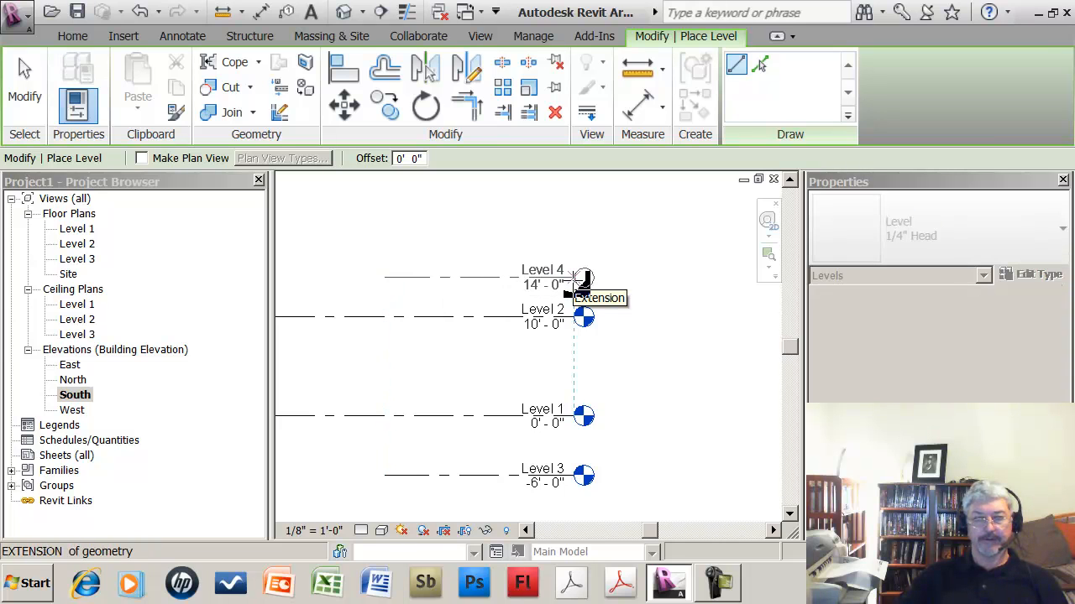
pyautogui.click(579, 277)
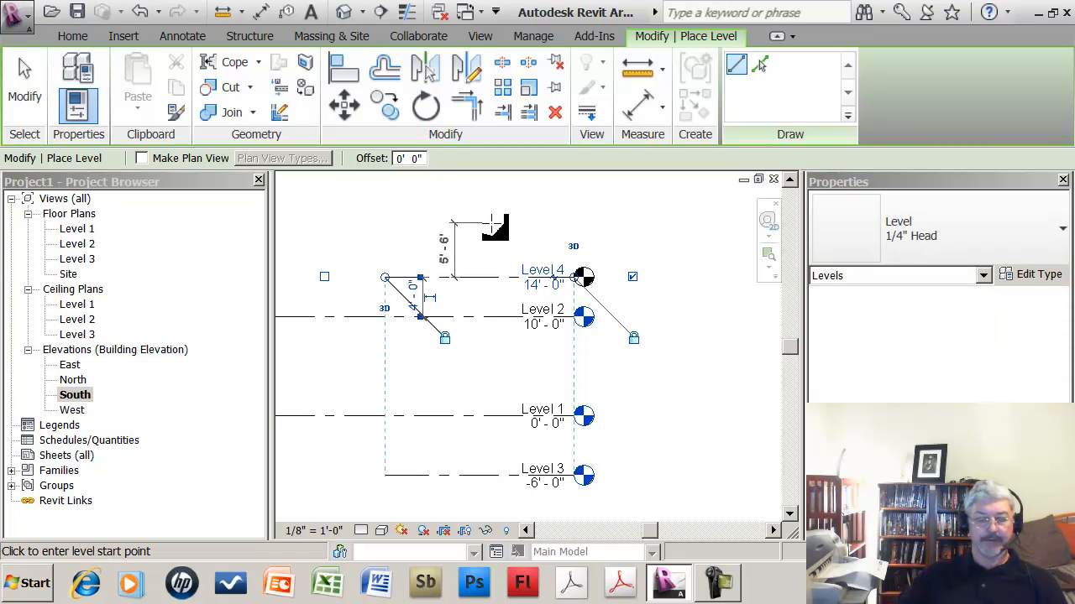
pyautogui.press('Escape')
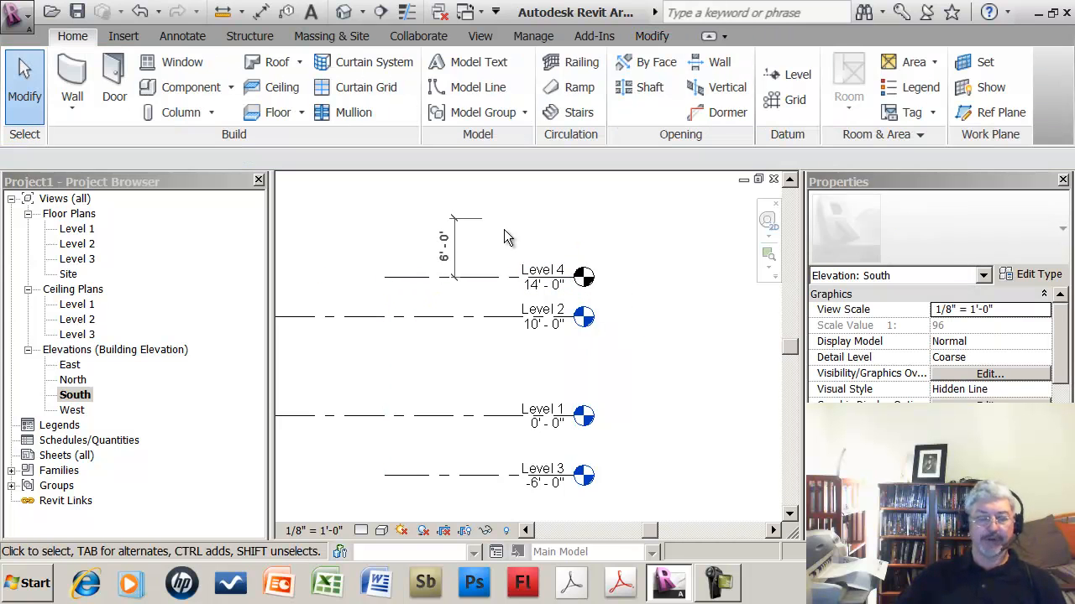
pyautogui.click(498, 243)
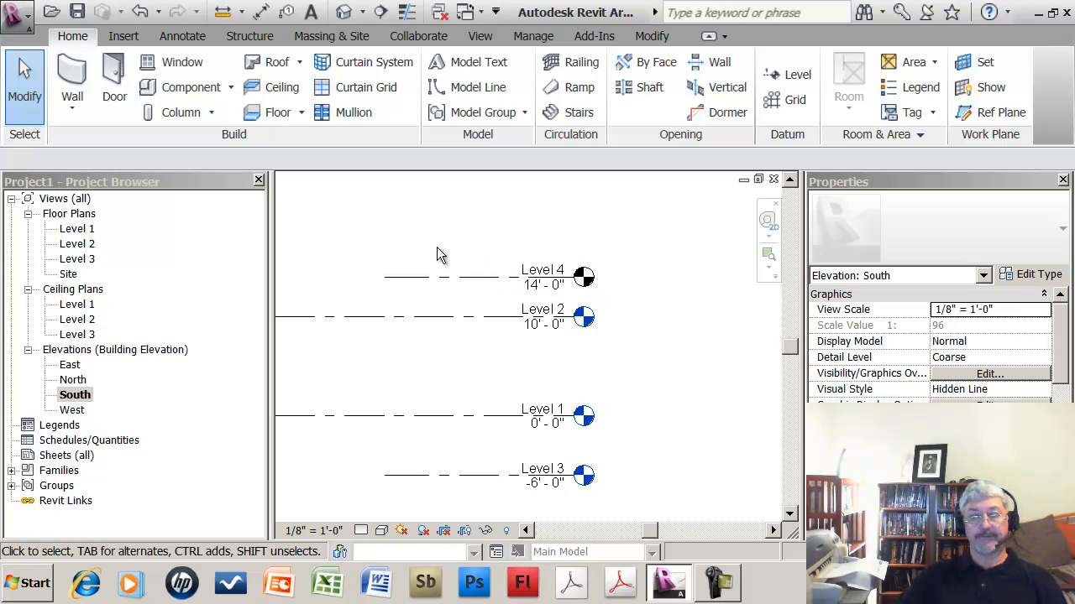
# Step: Rename the topmost level, at 14'-0", as Parapet
pyautogui.scroll(2, 434, 232)
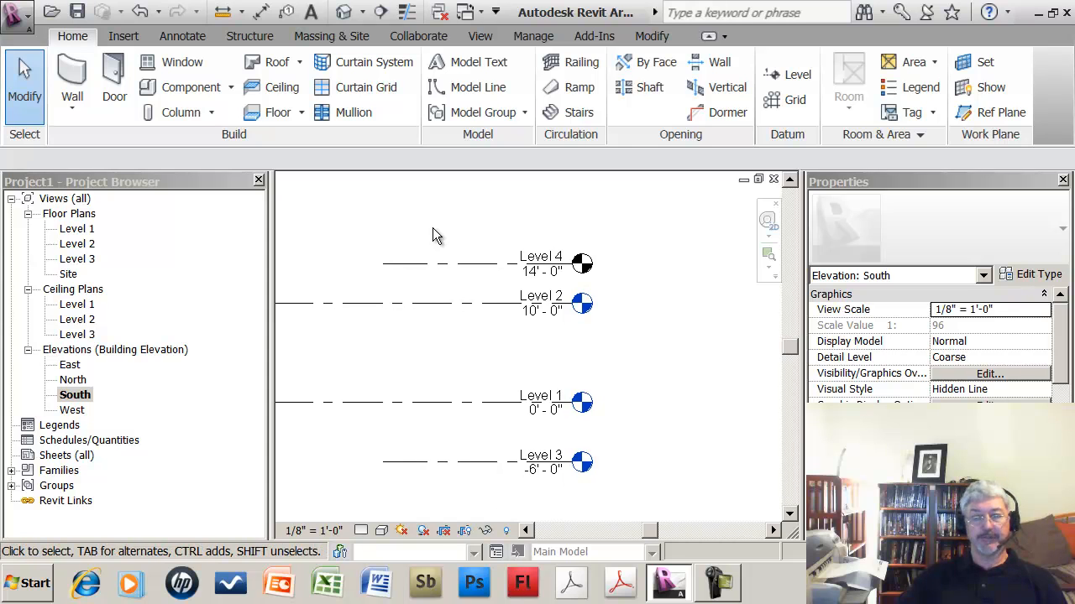
pyautogui.moveTo(432, 227); pyautogui.dragTo(424, 203, button='middle')
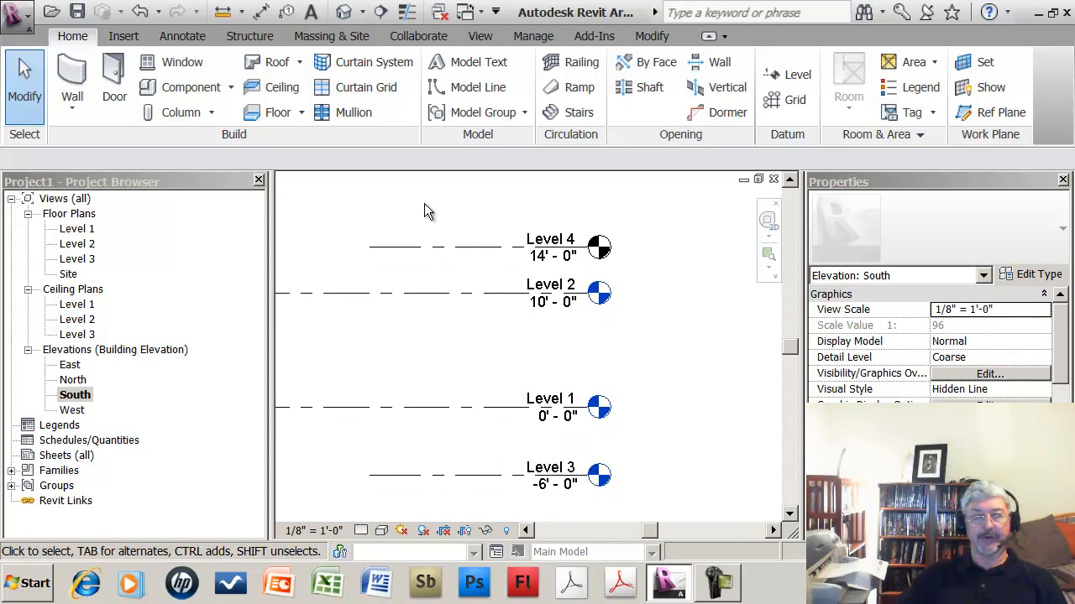
pyautogui.moveTo(483, 226); pyautogui.dragTo(459, 215, button='middle')
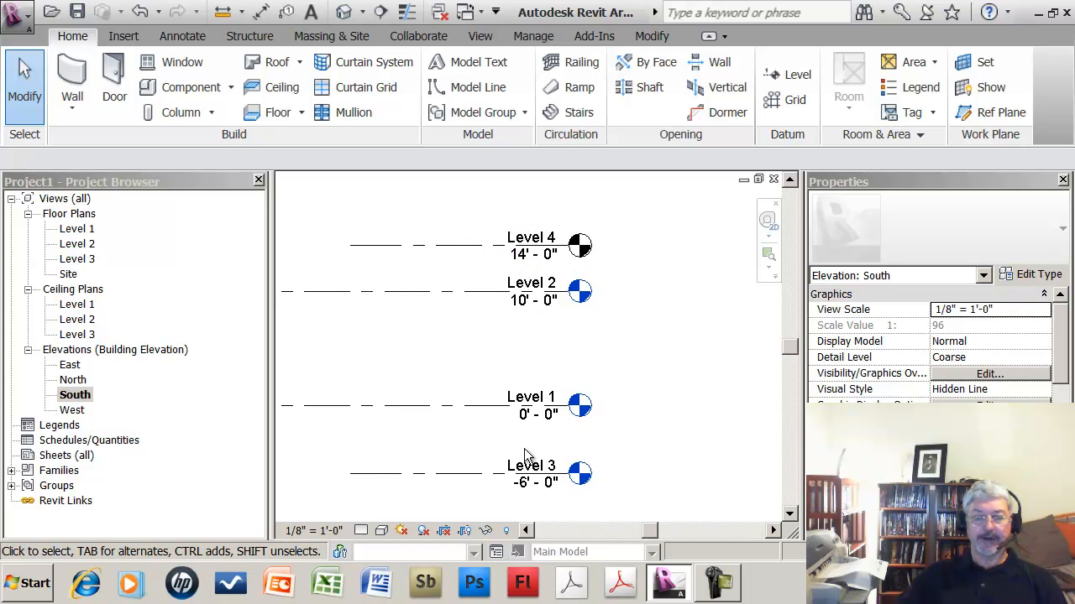
pyautogui.moveTo(490, 348); pyautogui.dragTo(520, 370, button='middle')
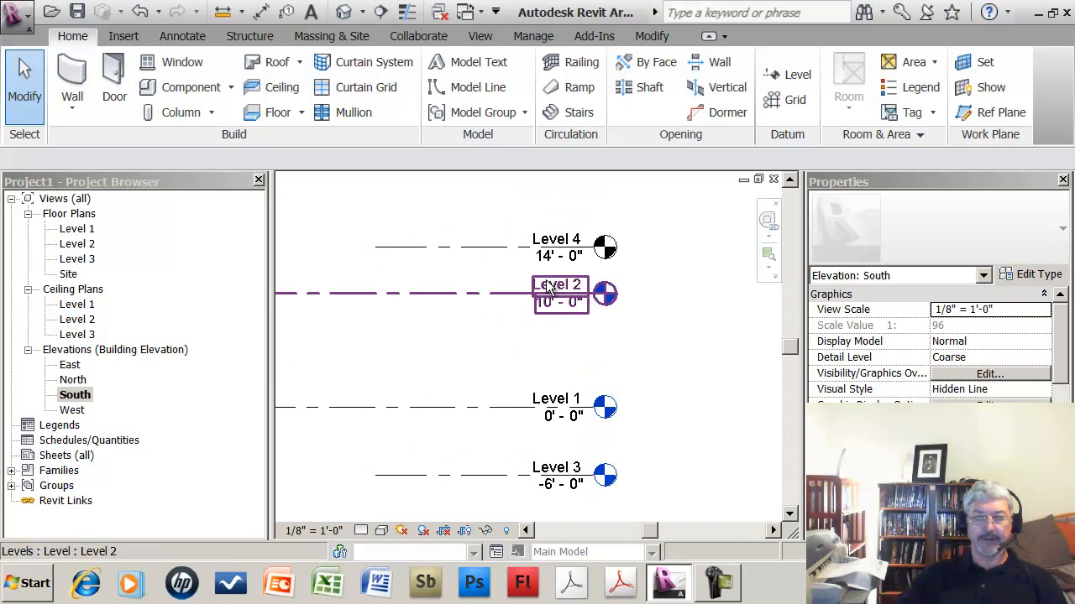
pyautogui.click(560, 244)
pyautogui.click(561, 242)
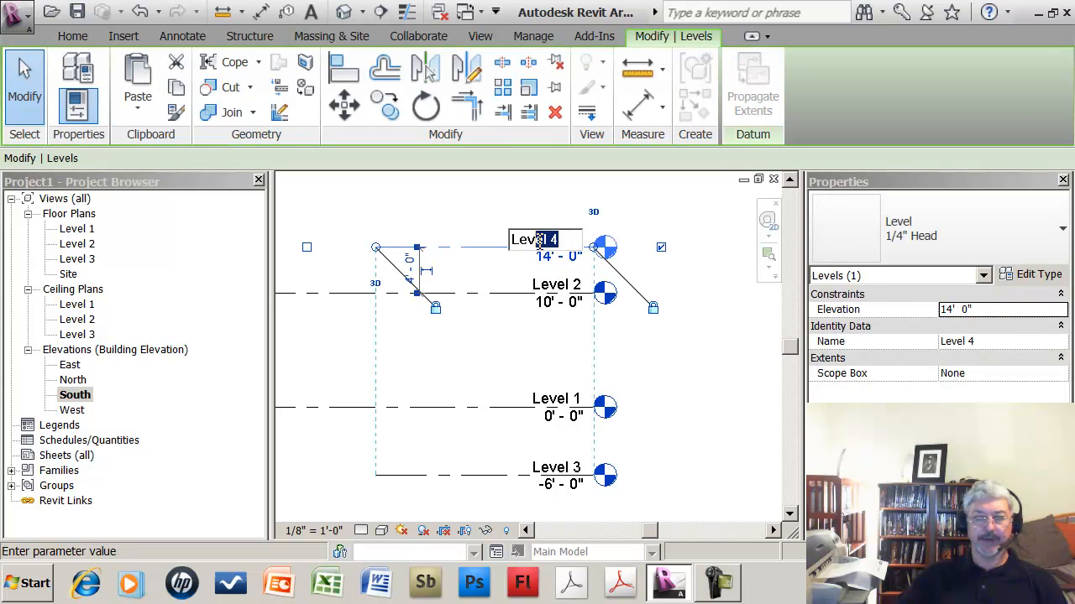
pyautogui.write('P')
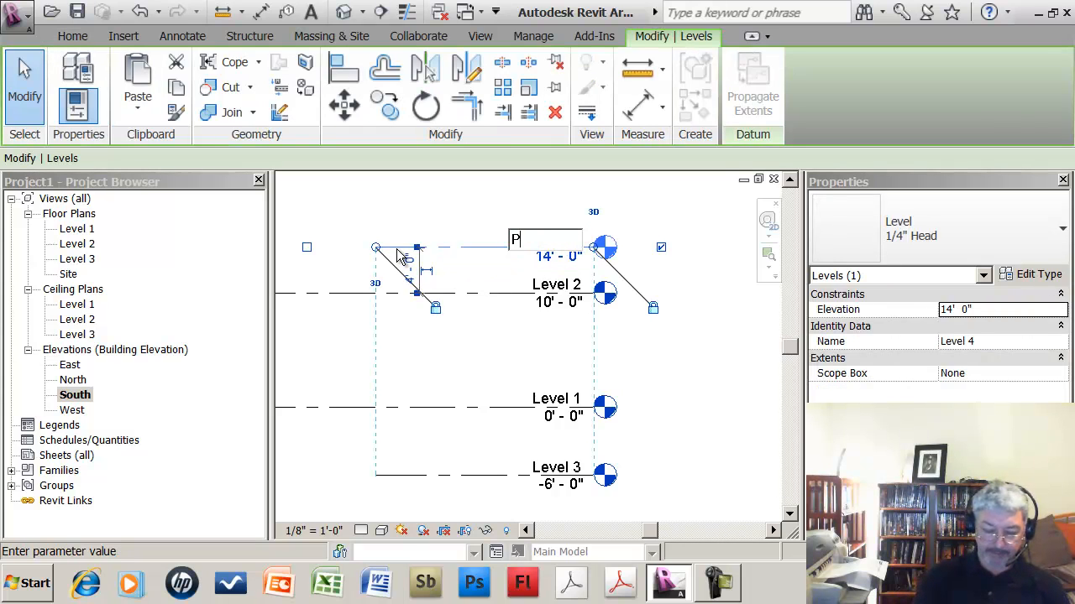
pyautogui.write('arapet')
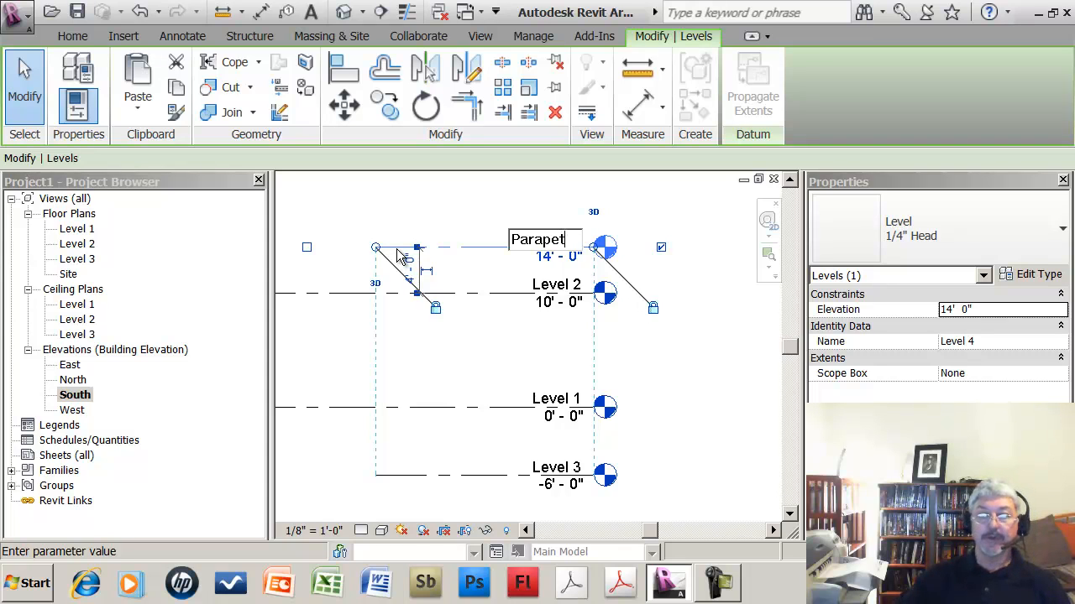
pyautogui.press('Return')
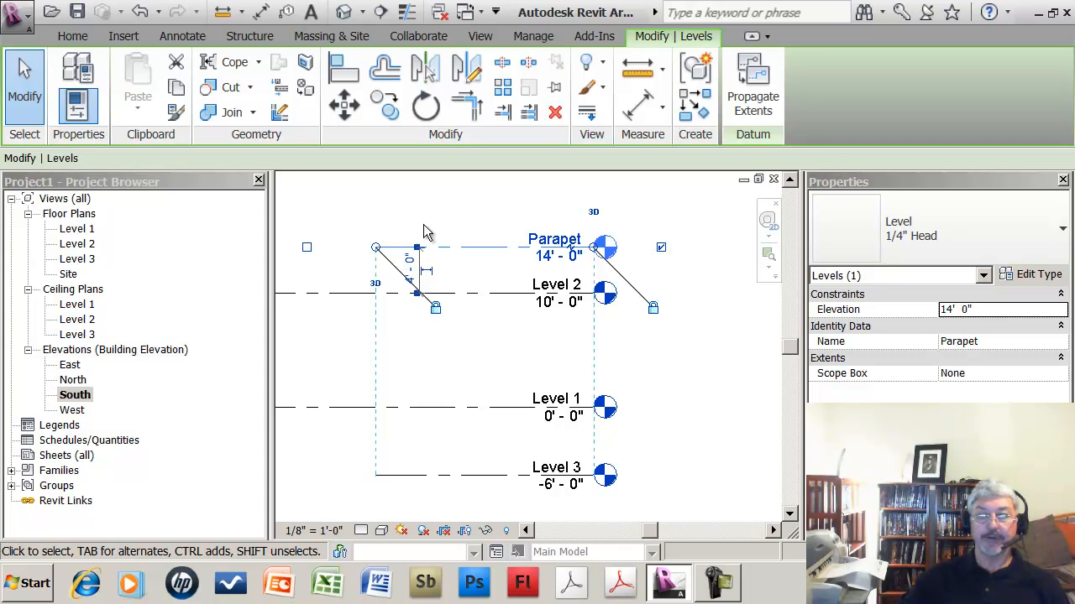
# Step: Rename the lowest level, at -6'-0", as Footing and rename its corresponding views to match
pyautogui.doubleClick(556, 467)
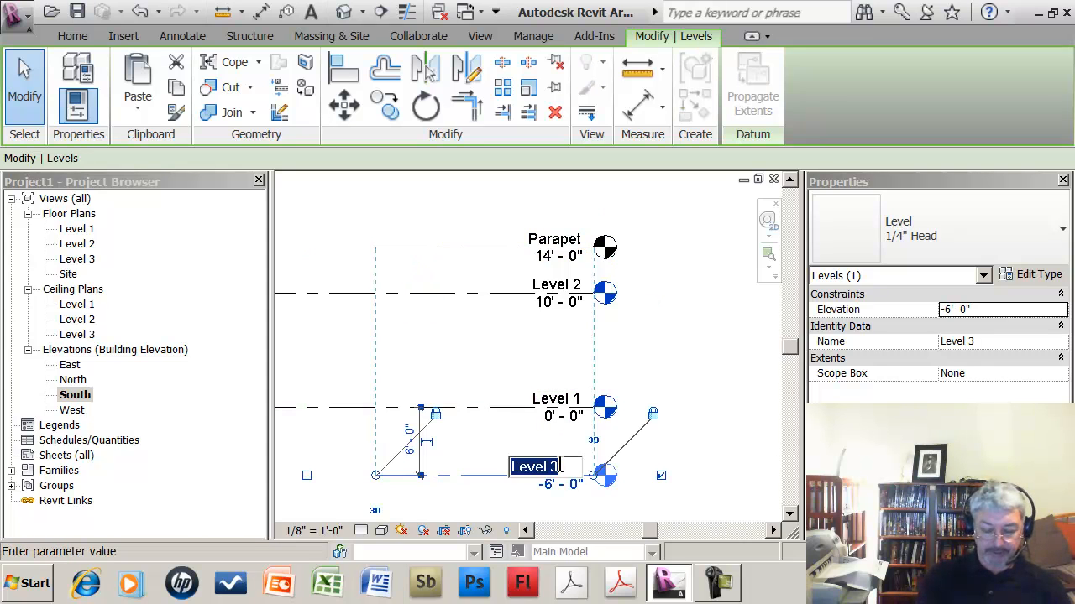
pyautogui.write('Footing')
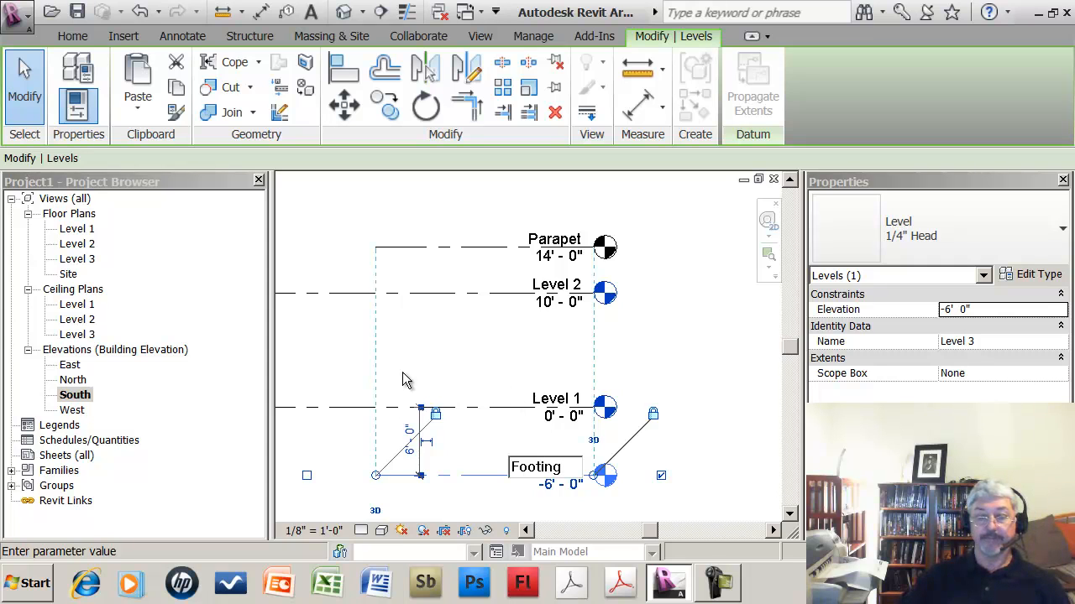
pyautogui.press('Return')
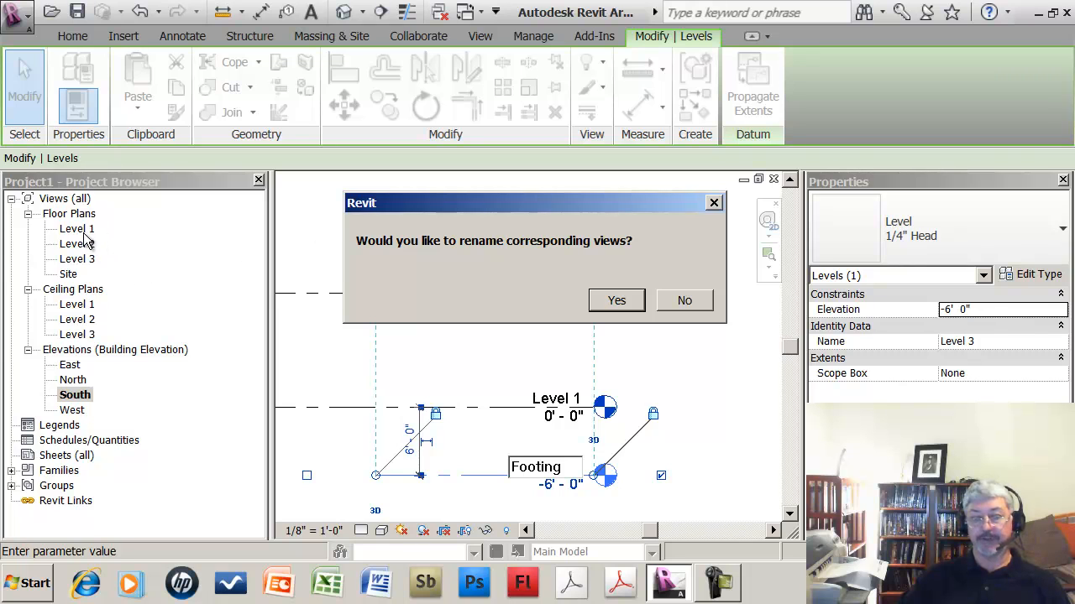
pyautogui.click(618, 304)
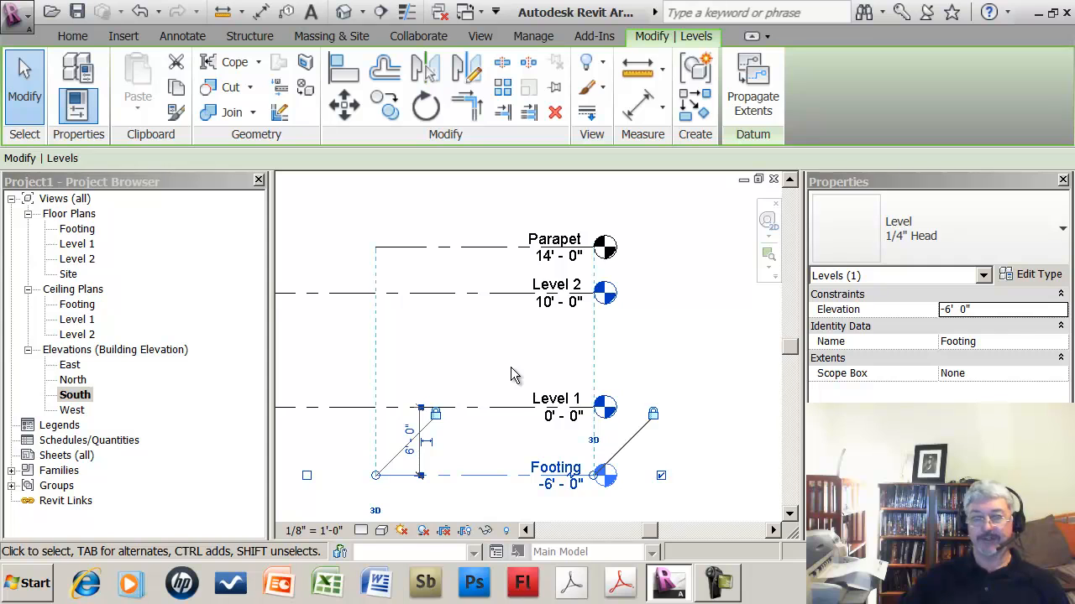
pyautogui.click(357, 361)
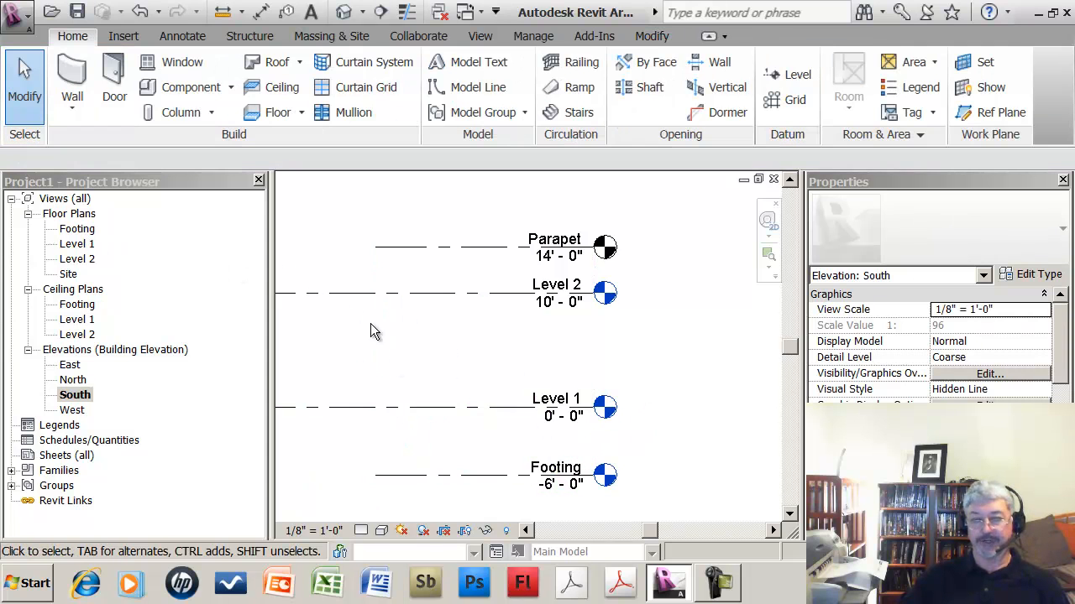
# Step: Set the Footing level's elevation to -4'-0"
pyautogui.click(547, 492)
pyautogui.click(545, 486)
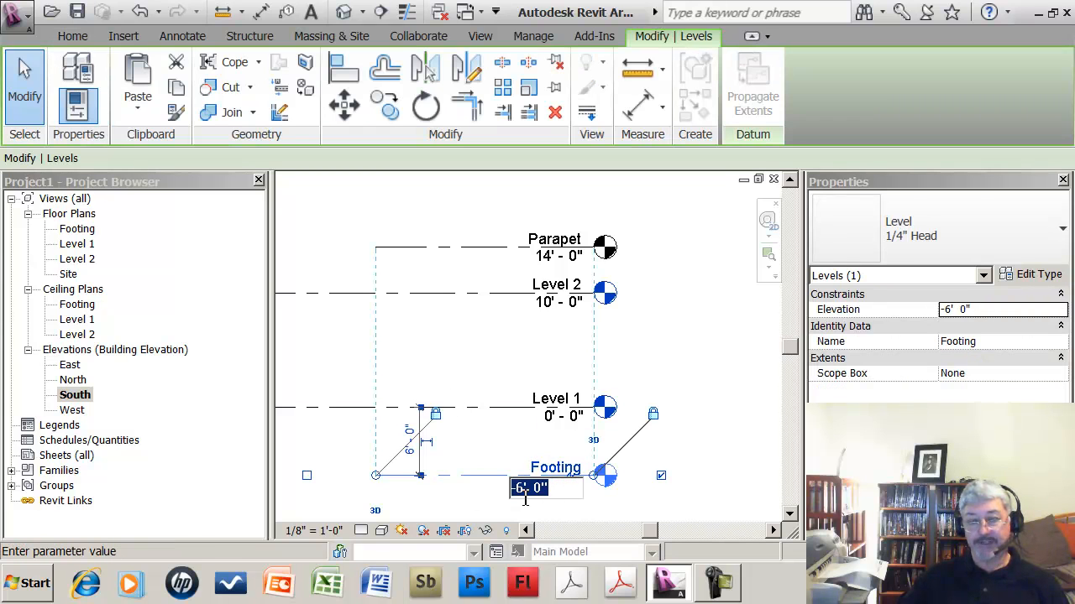
pyautogui.click(525, 496)
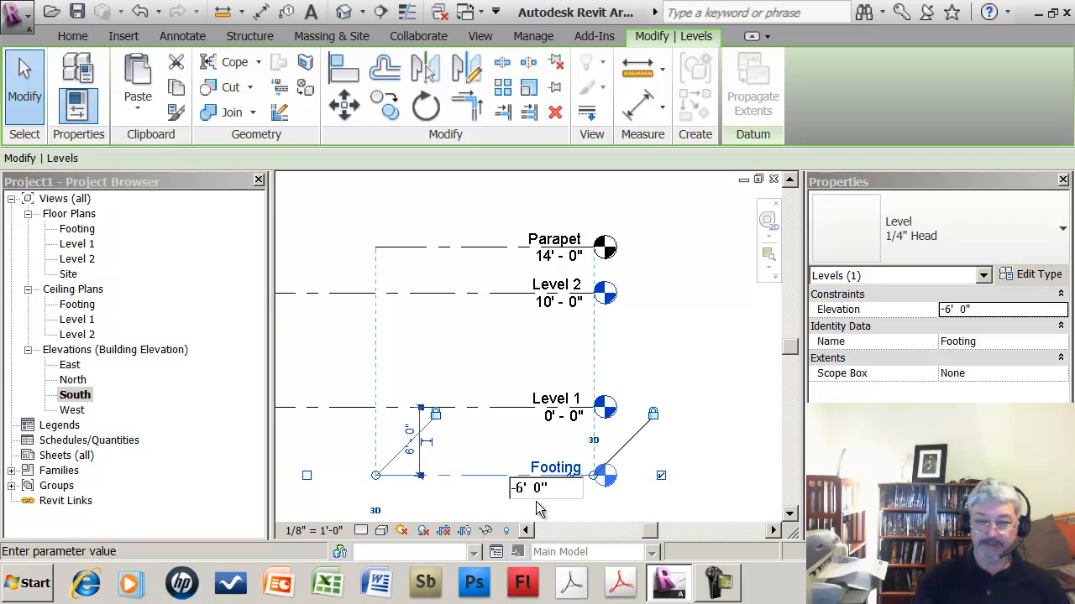
pyautogui.press('BackSpace')
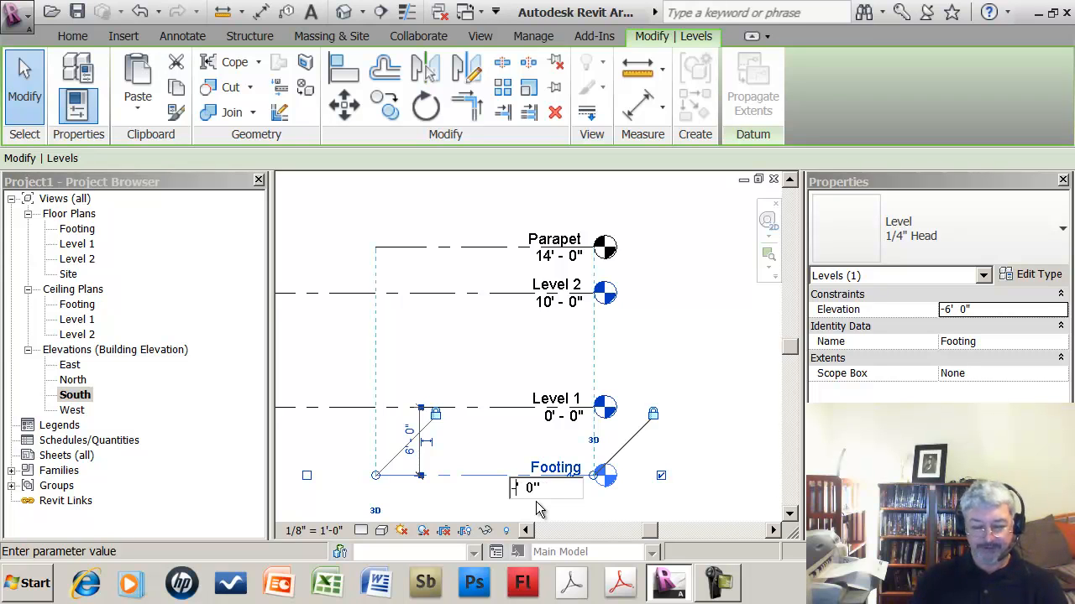
pyautogui.write('4')
pyautogui.press('Return')
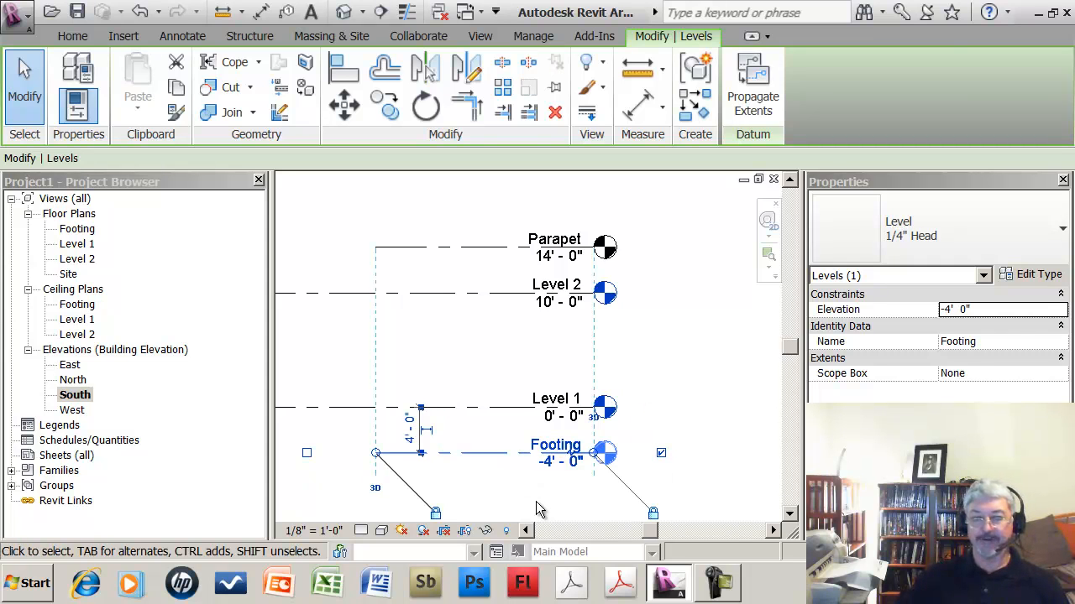
# Step: Try an elevation of -2'-0" for the Footing level and undo that change
pyautogui.click(542, 502)
pyautogui.click(552, 468)
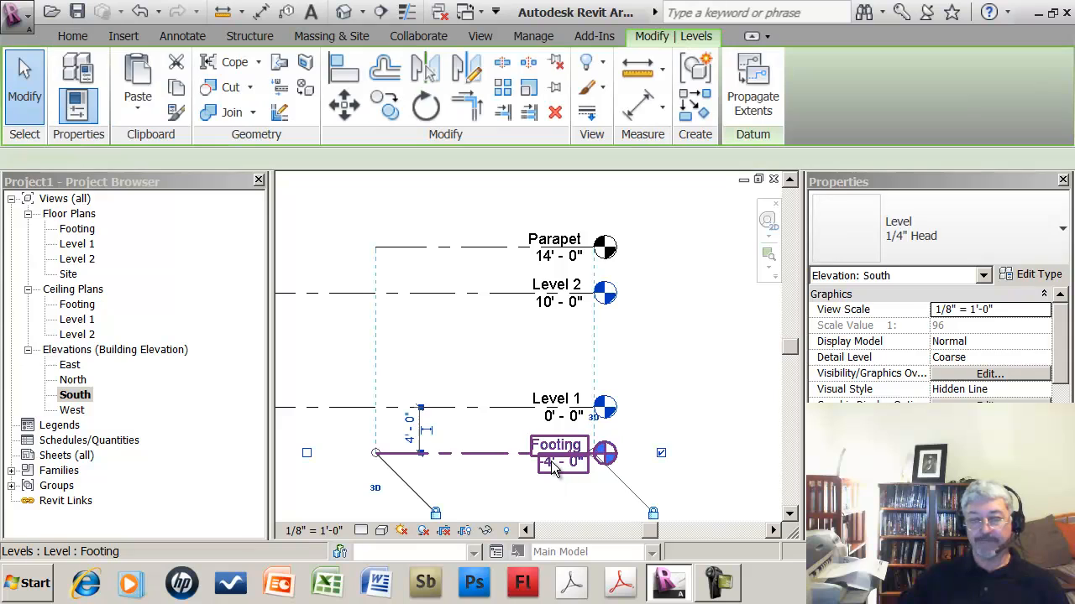
pyautogui.click(553, 469)
pyautogui.click(521, 467)
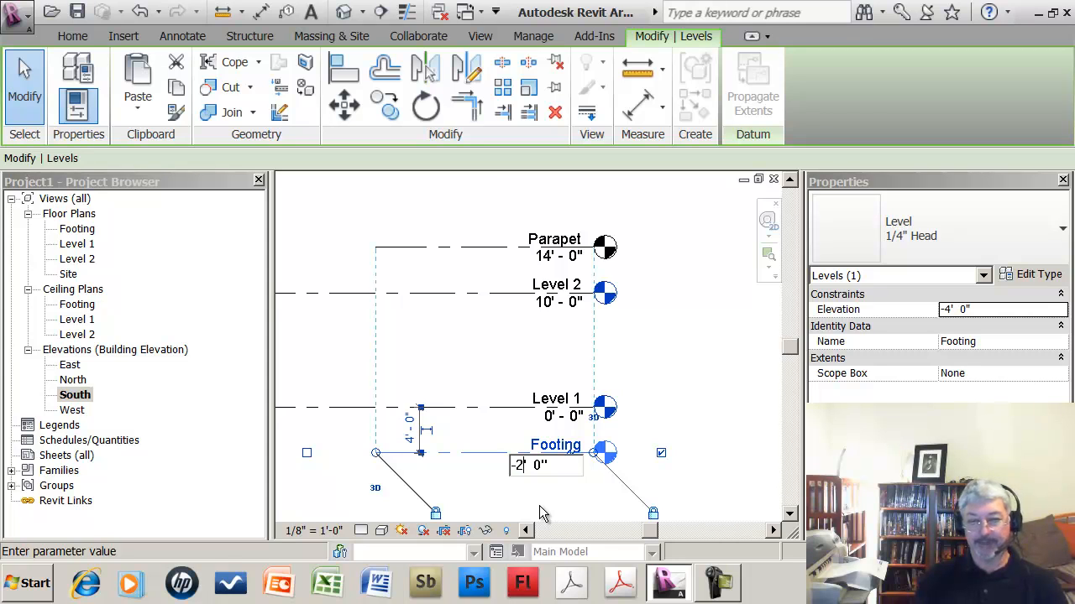
pyautogui.write('2')
pyautogui.press('Return')
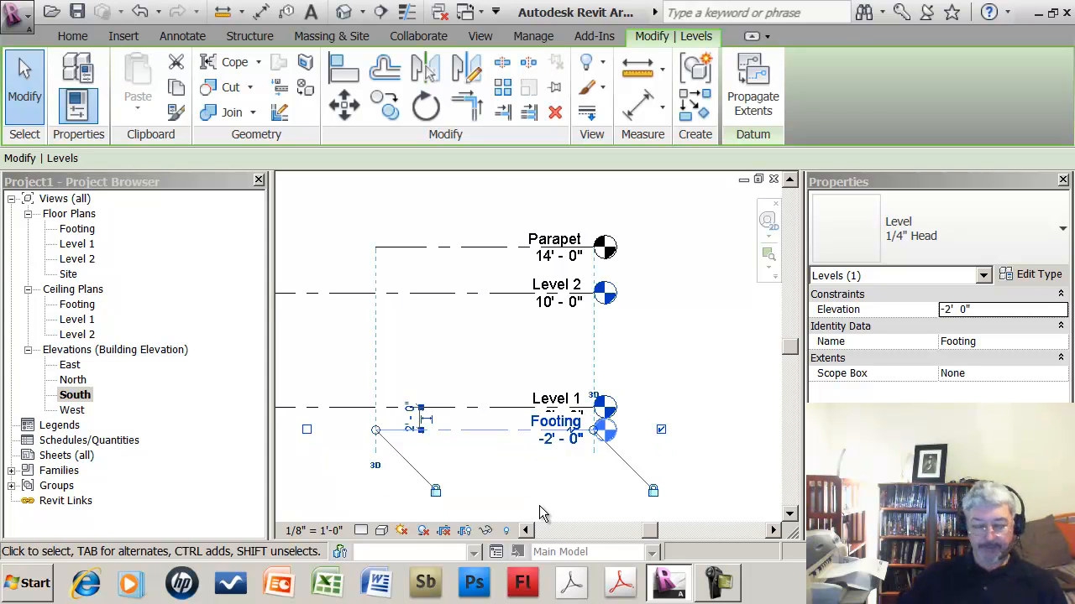
pyautogui.hotkey('ctrl', 'z')
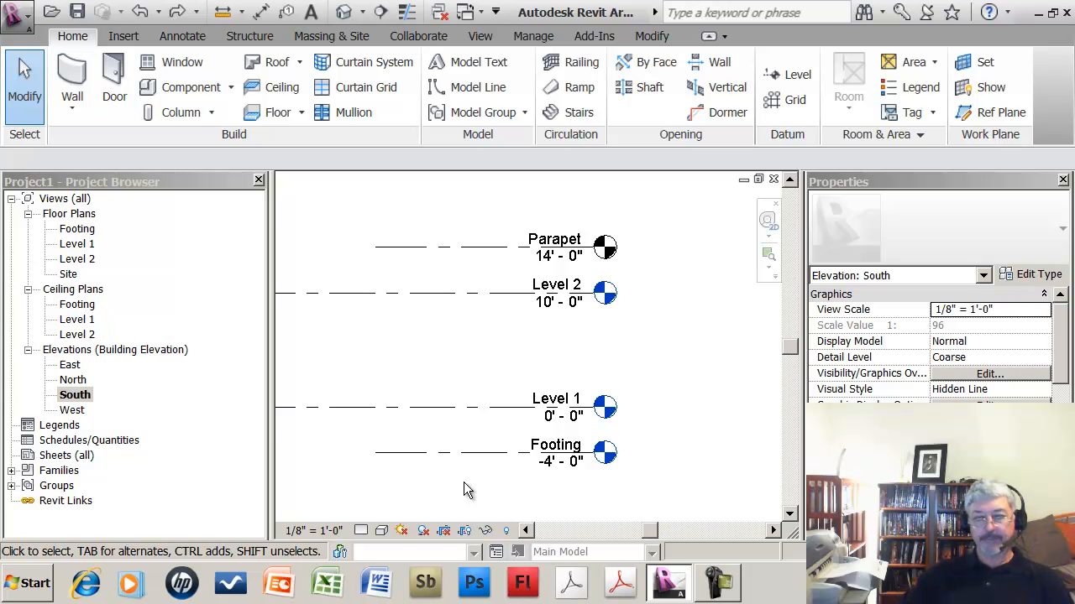
# Step: Rename Level 1 as Street and rename its corresponding views to match
pyautogui.scroll(-2, 460, 485)
pyautogui.moveTo(455, 487); pyautogui.dragTo(575, 459, button='middle')
pyautogui.moveTo(561, 405); pyautogui.dragTo(409, 411, button='middle')
pyautogui.scroll(3, 512, 408)
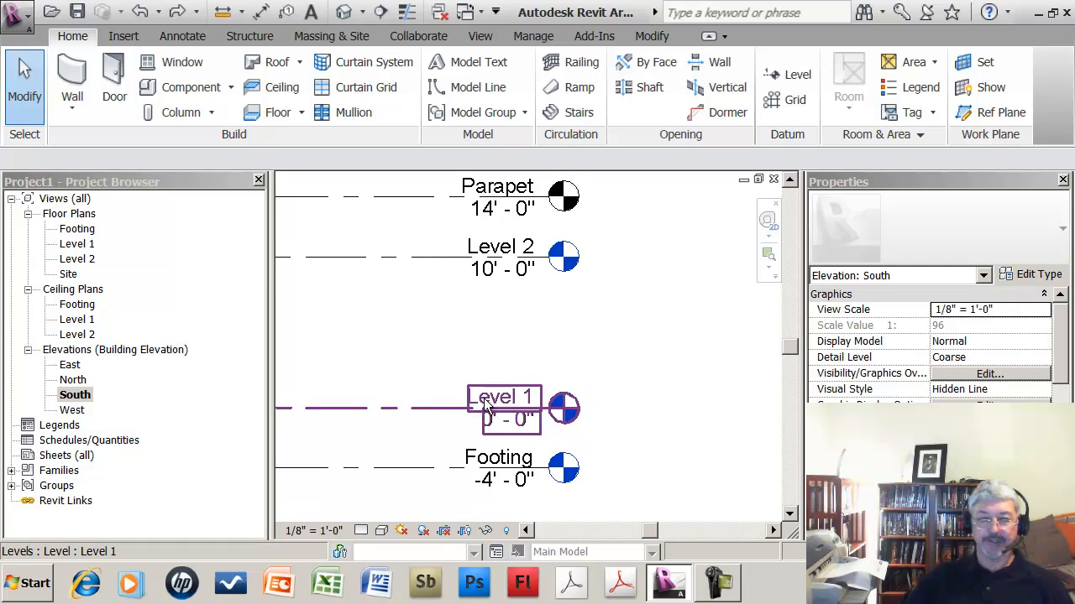
pyautogui.click(494, 403)
pyautogui.click(493, 401)
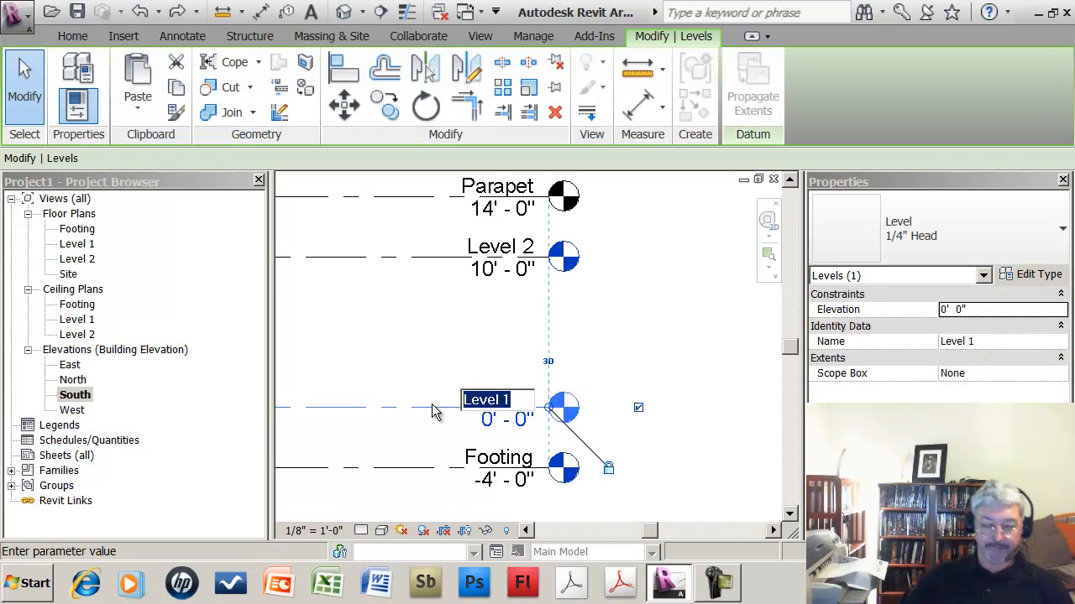
pyautogui.write('Str')
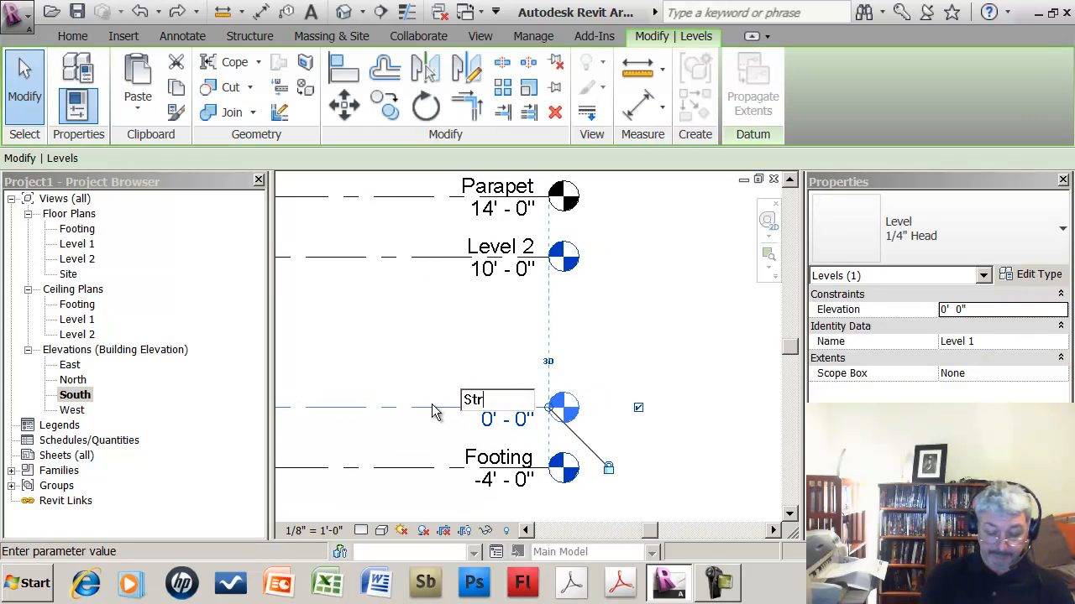
pyautogui.write('eet')
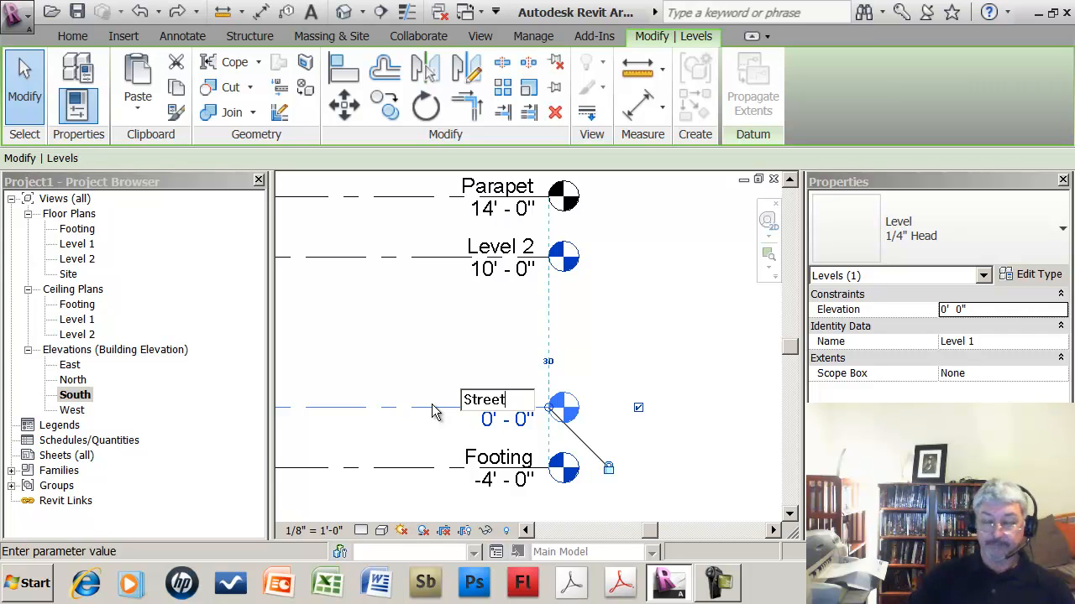
pyautogui.click(397, 353)
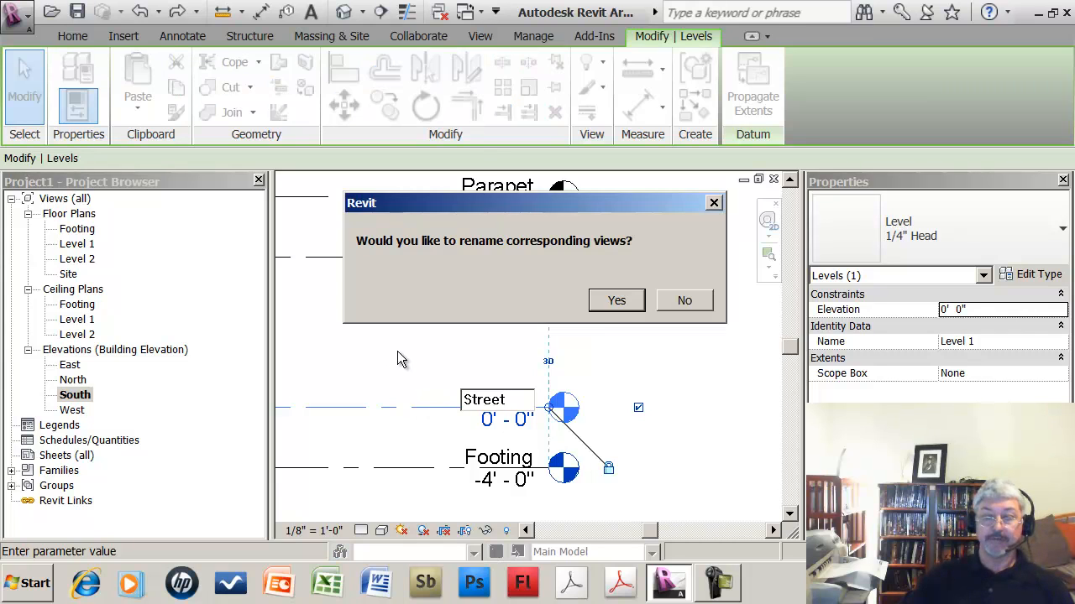
pyautogui.click(611, 305)
# Step: Rename Level 2 as mezzanine, together with its corresponding views
pyautogui.doubleClick(501, 250)
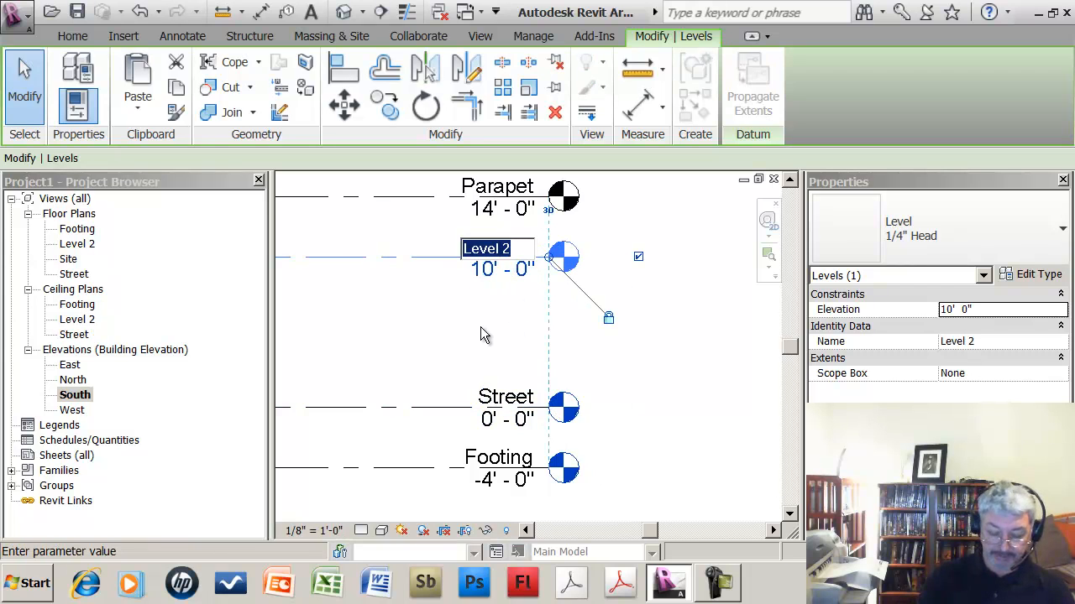
pyautogui.write('ezzan')
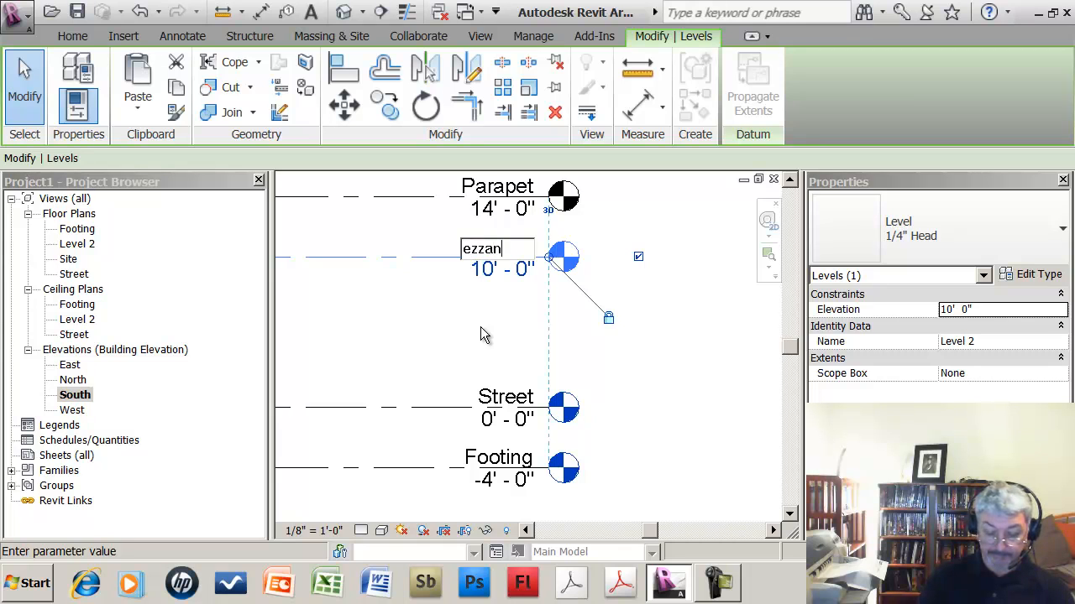
pyautogui.write('ine')
pyautogui.press('Return')
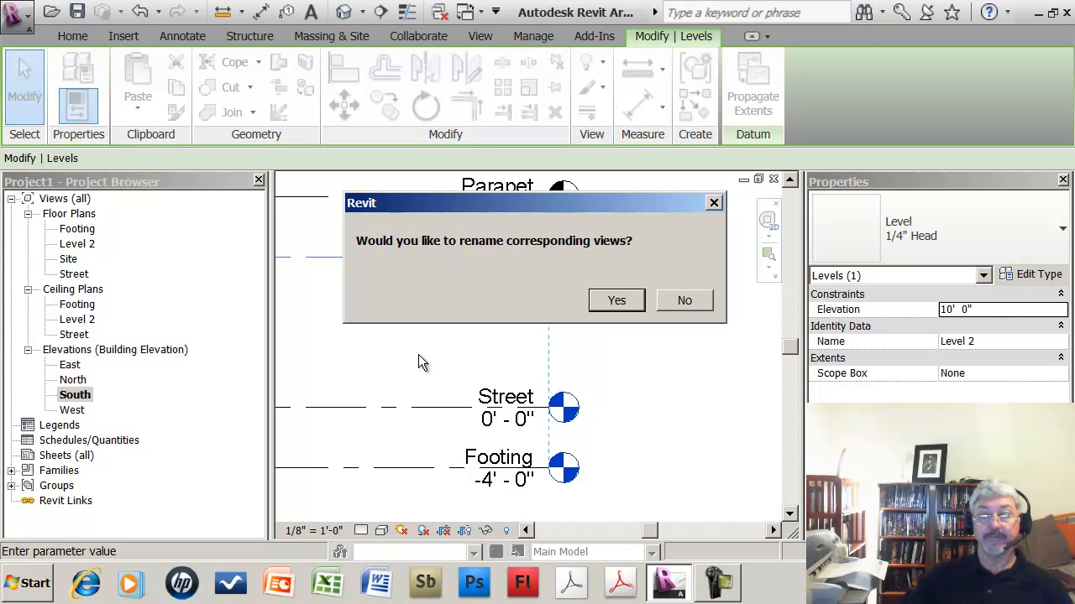
pyautogui.click(617, 300)
pyautogui.scroll(-2, 495, 344)
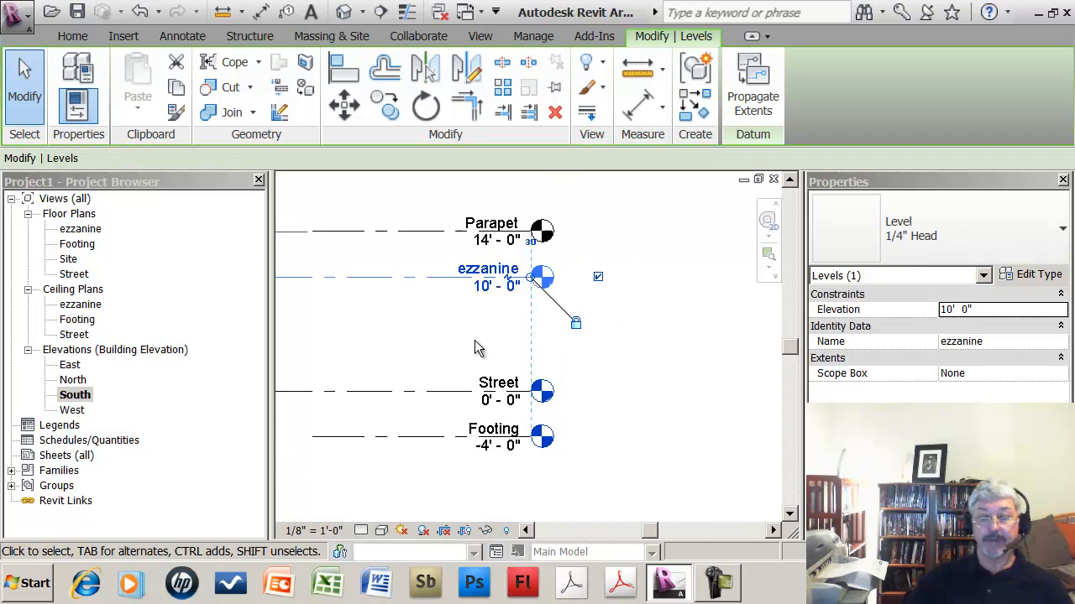
pyautogui.moveTo(476, 347); pyautogui.dragTo(587, 396, button='middle')
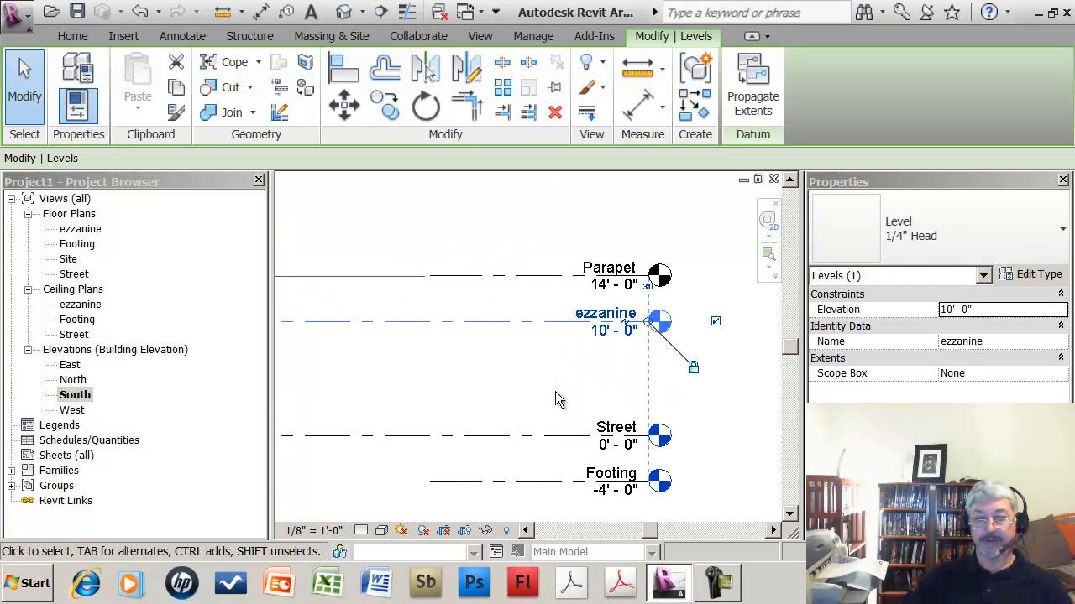
pyautogui.click(588, 314)
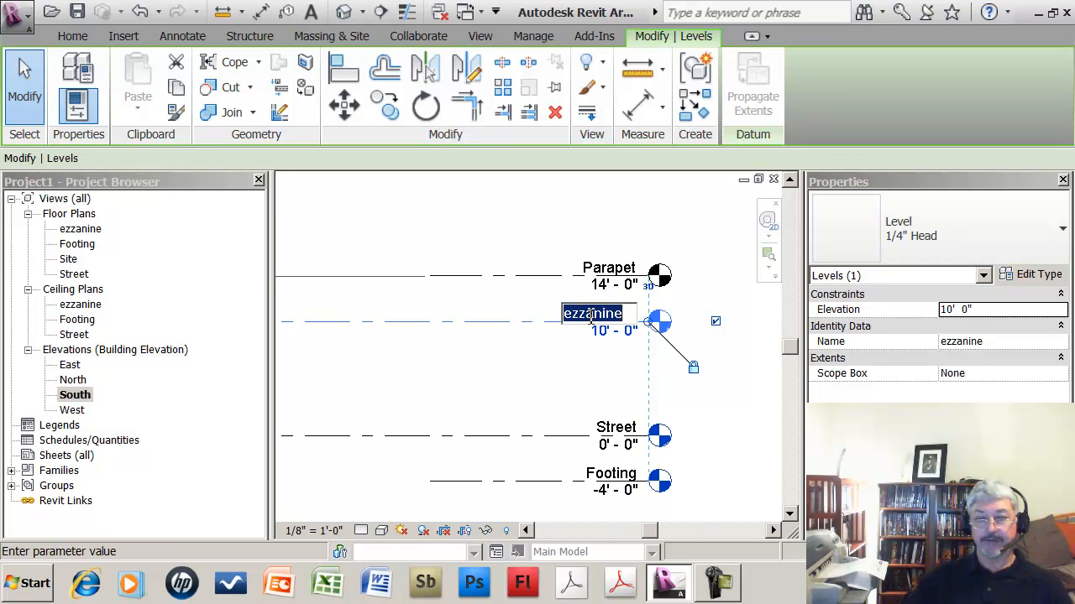
pyautogui.click(566, 315)
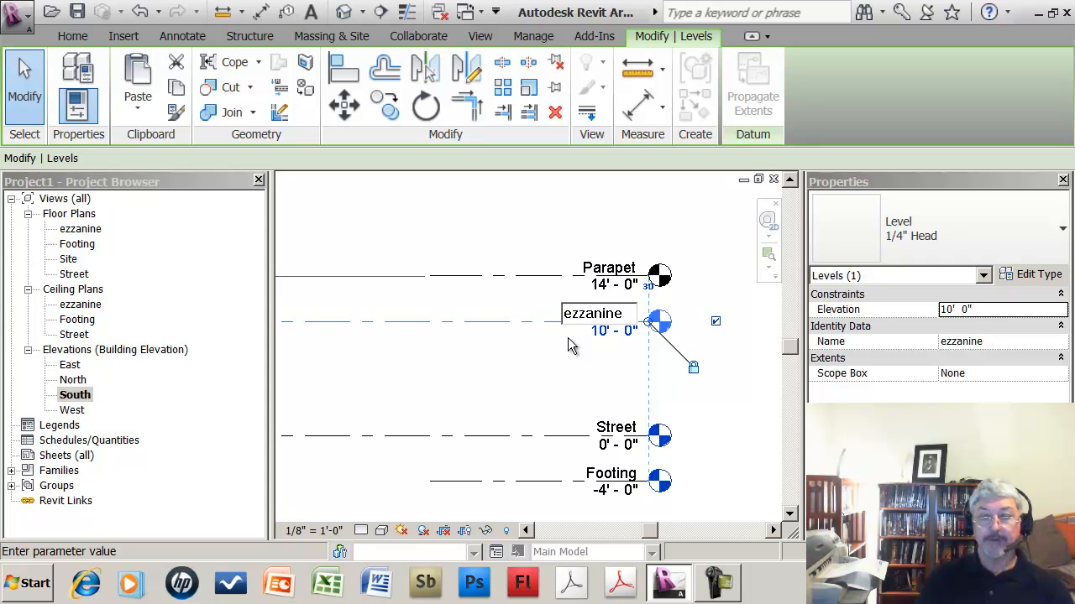
pyautogui.write('m')
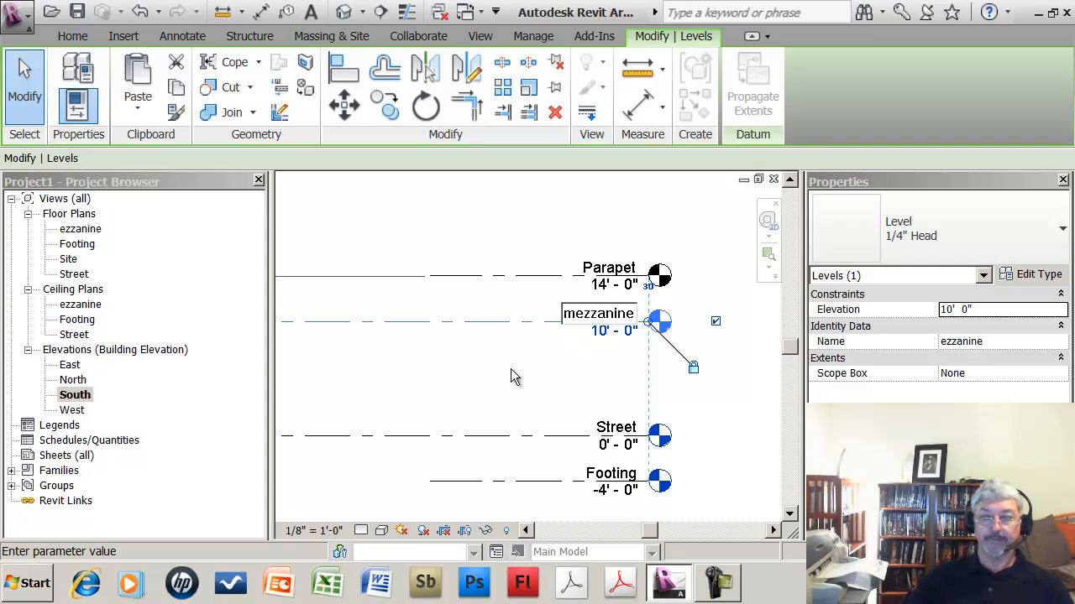
pyautogui.press('Return')
pyautogui.click(618, 302)
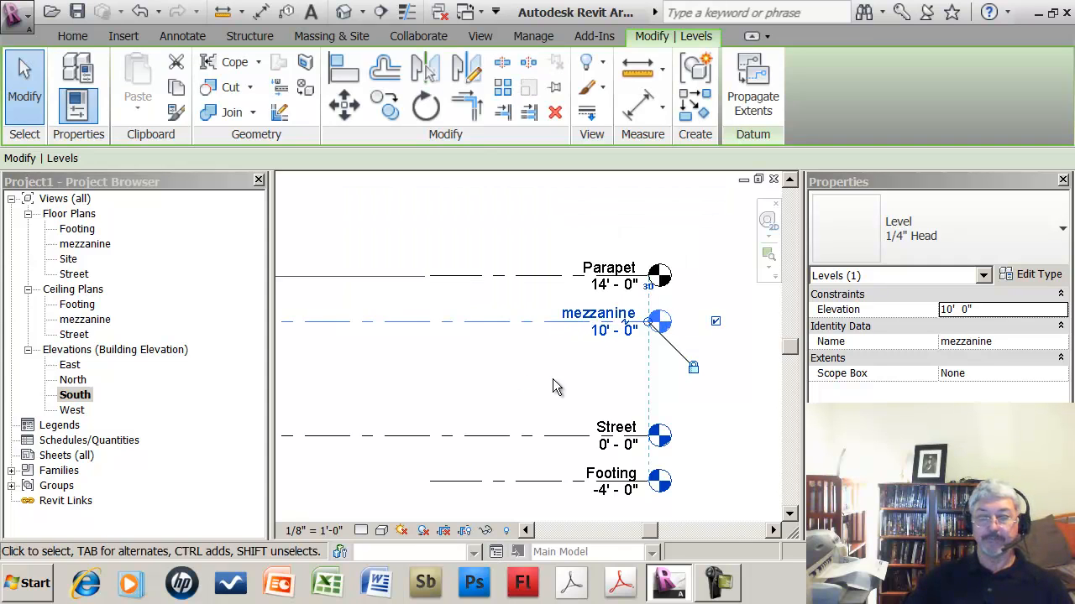
# Step: Set the mezzanine level's elevation to 12'-0"
pyautogui.click(602, 333)
pyautogui.moveTo(582, 335); pyautogui.dragTo(544, 346)
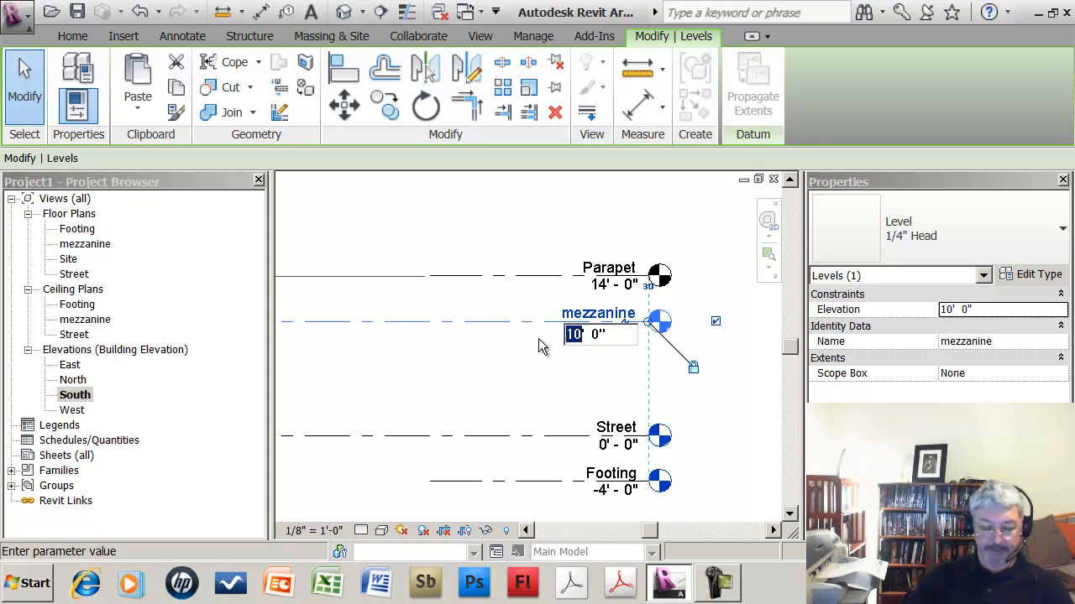
pyautogui.write('12')
pyautogui.press('Return')
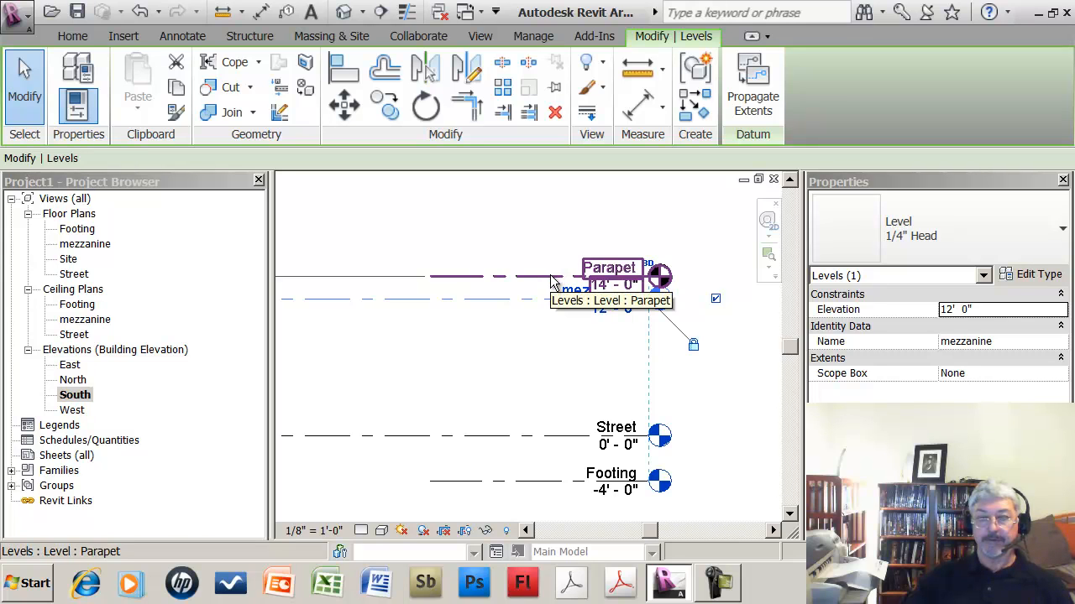
# Step: Move the Parapet level up clear of the mezzanine level and set its elevation to 23'-0"
pyautogui.click(603, 286)
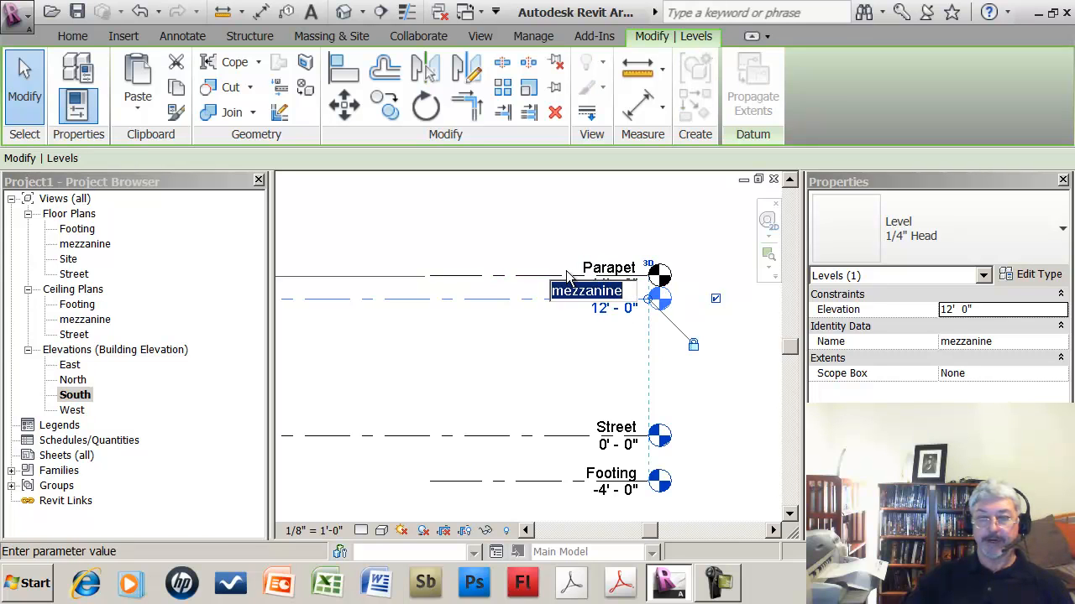
pyautogui.click(563, 255)
pyautogui.click(546, 275)
pyautogui.moveTo(538, 277); pyautogui.dragTo(564, 260)
pyautogui.click(597, 254)
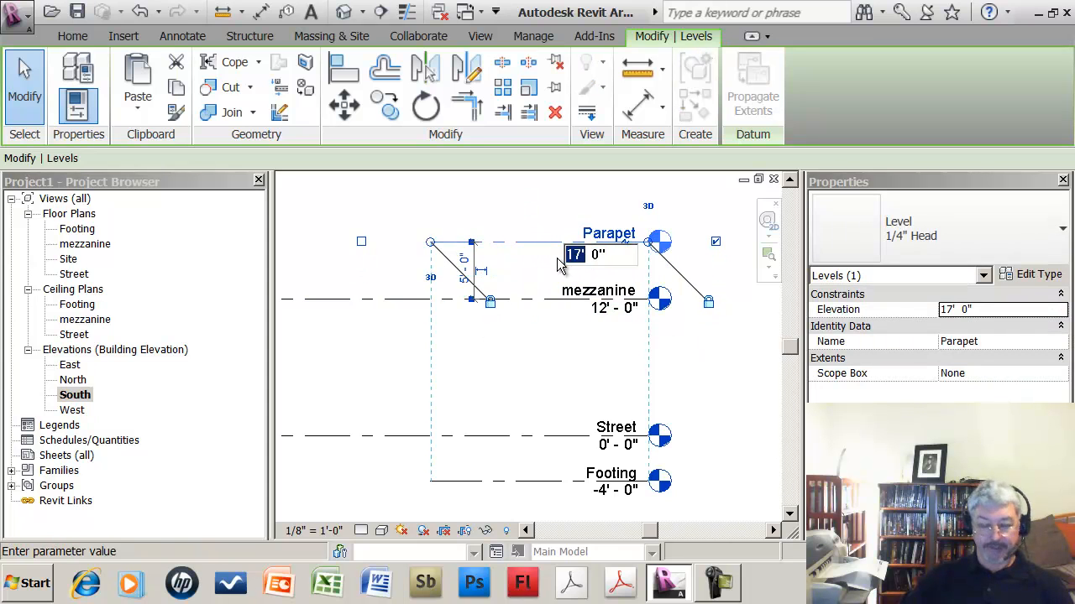
pyautogui.write('23')
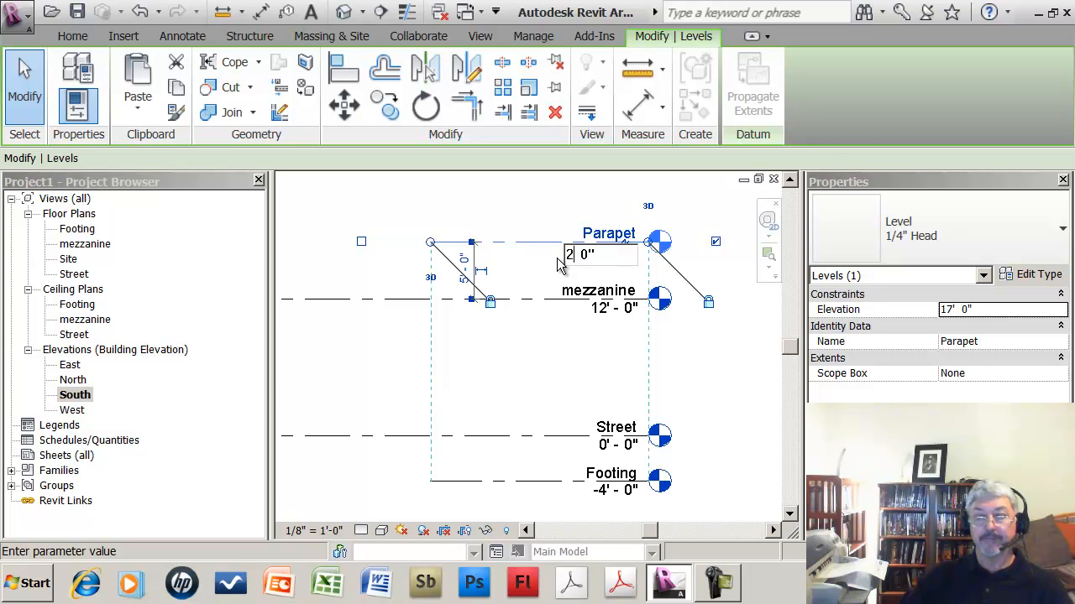
pyautogui.press('Return')
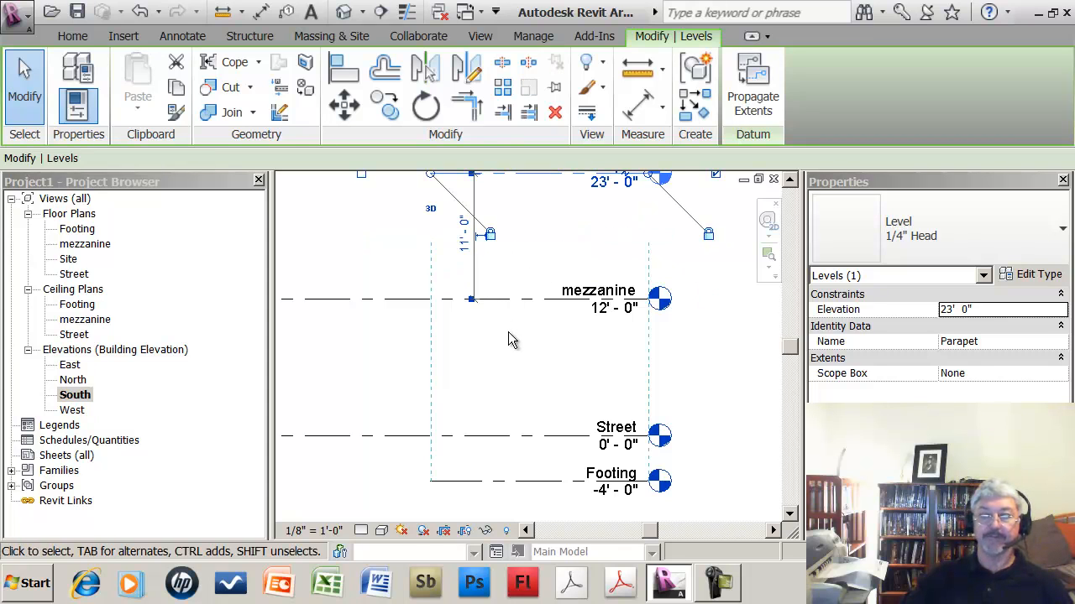
pyautogui.scroll(-3, 508, 332)
pyautogui.click(697, 348)
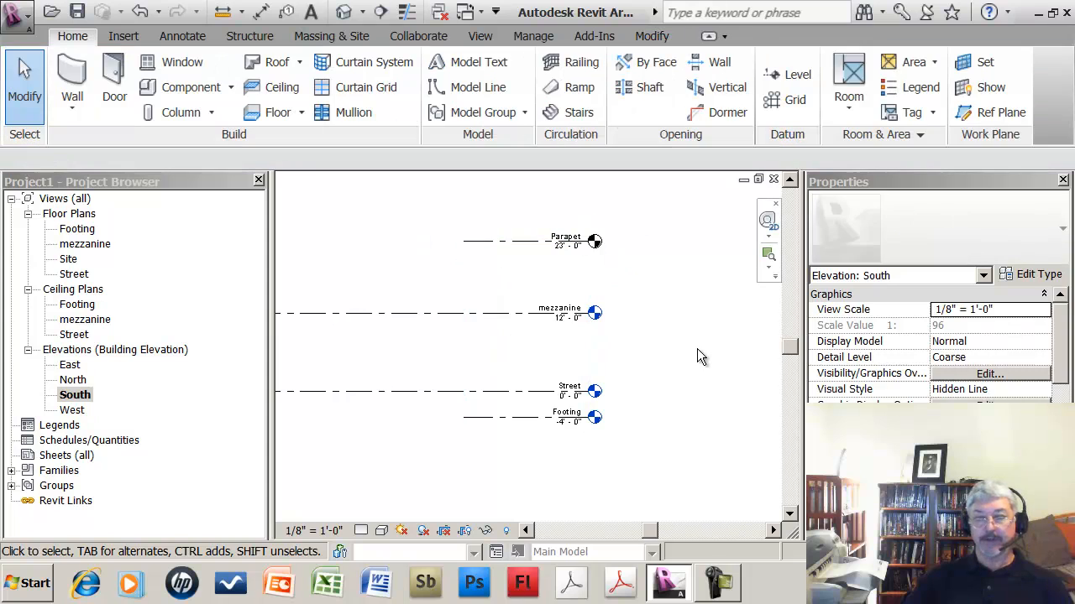
pyautogui.scroll(1, 666, 333)
pyautogui.moveTo(667, 333); pyautogui.dragTo(655, 354, button='middle')
pyautogui.scroll(1, 656, 353)
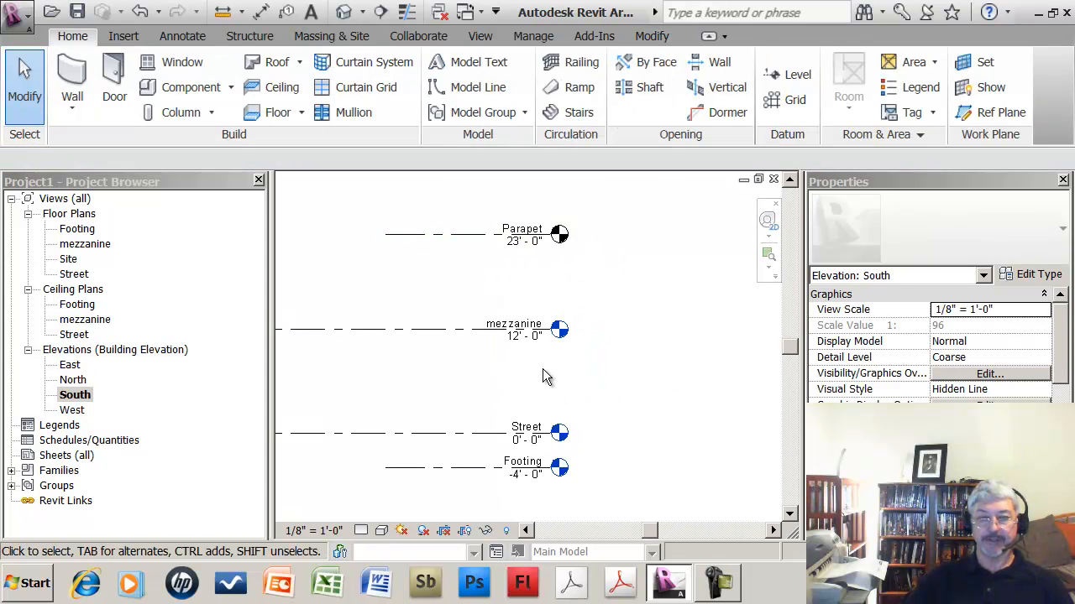
# Step: Hide the head bubble at the right end of the mezzanine level line and show it again
pyautogui.click(465, 337)
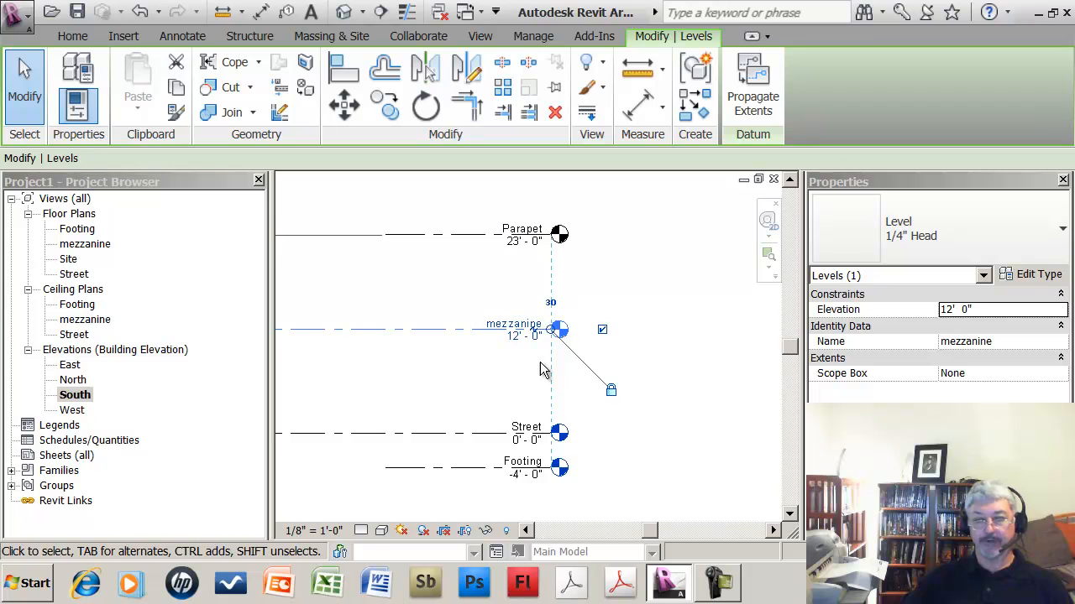
pyautogui.click(603, 332)
pyautogui.click(603, 331)
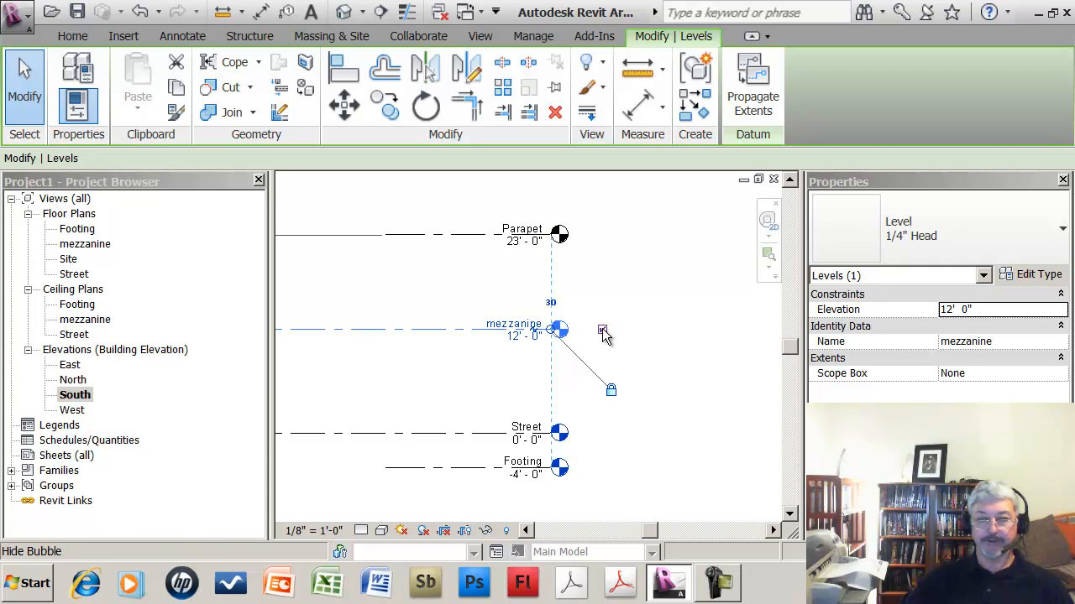
pyautogui.click(654, 285)
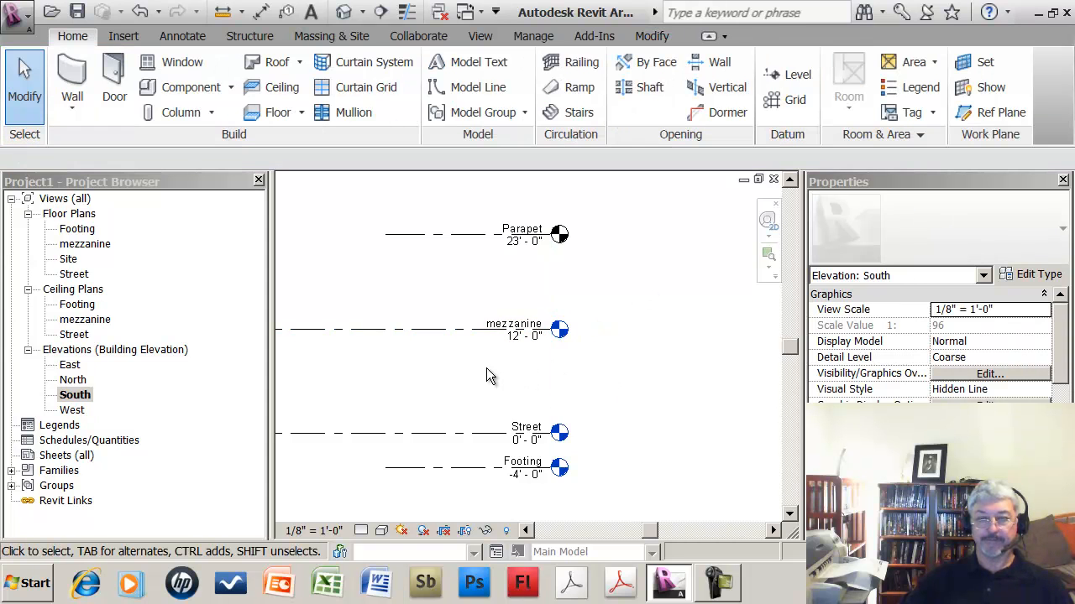
# Step: Extend the left ends of the aligned Parapet and Footing level lines to match the mezzanine and Street lines
pyautogui.scroll(-2, 471, 368)
pyautogui.moveTo(458, 369); pyautogui.dragTo(540, 383, button='middle')
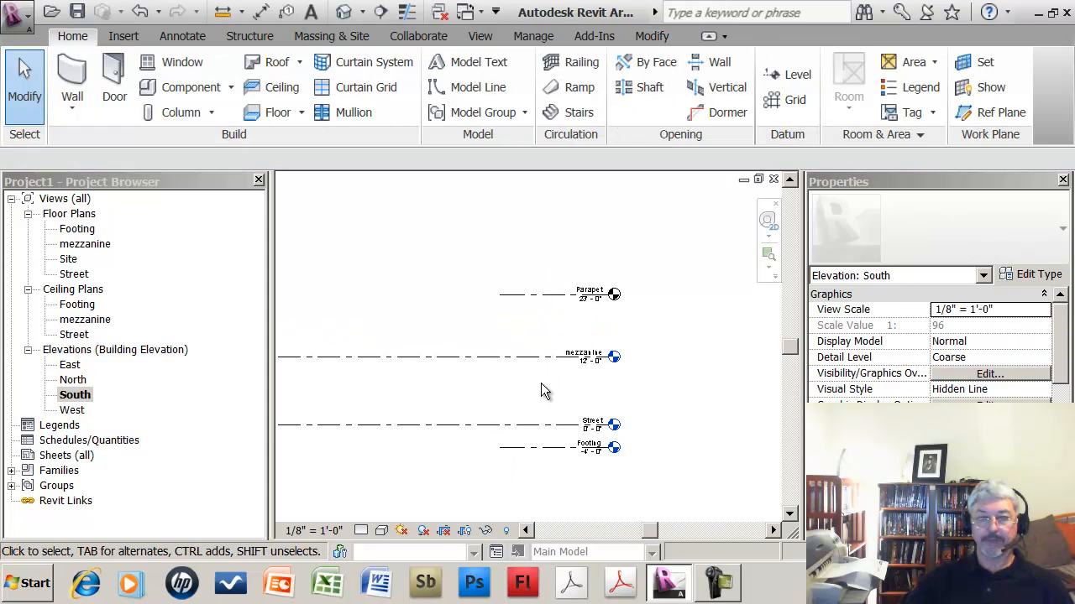
pyautogui.click(528, 295)
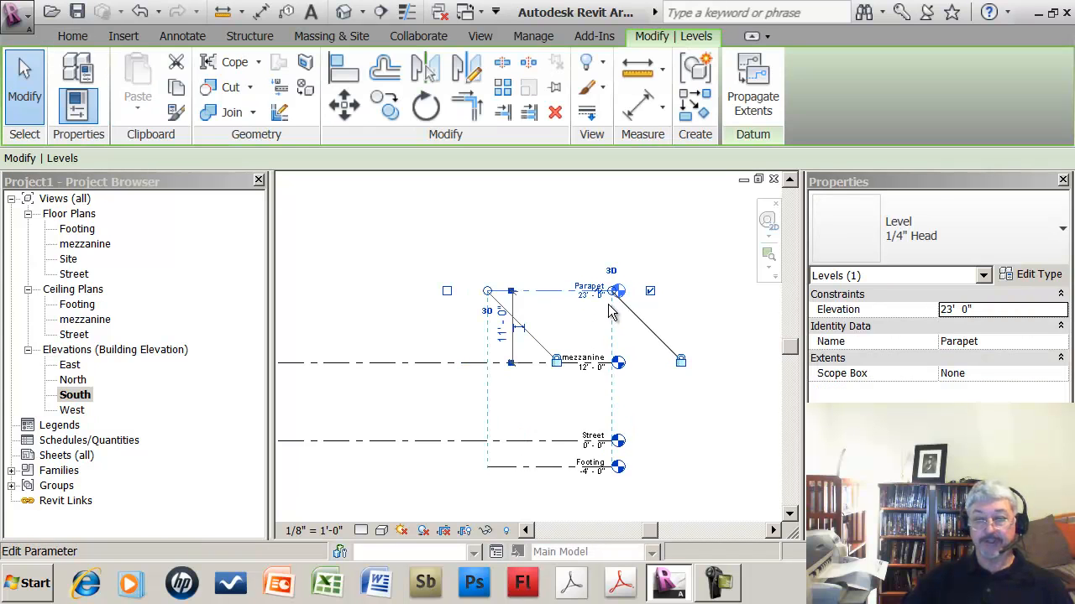
pyautogui.moveTo(455, 338); pyautogui.dragTo(570, 374, button='middle')
pyautogui.moveTo(602, 327); pyautogui.dragTo(429, 326)
pyautogui.moveTo(430, 326); pyautogui.dragTo(618, 312, button='middle')
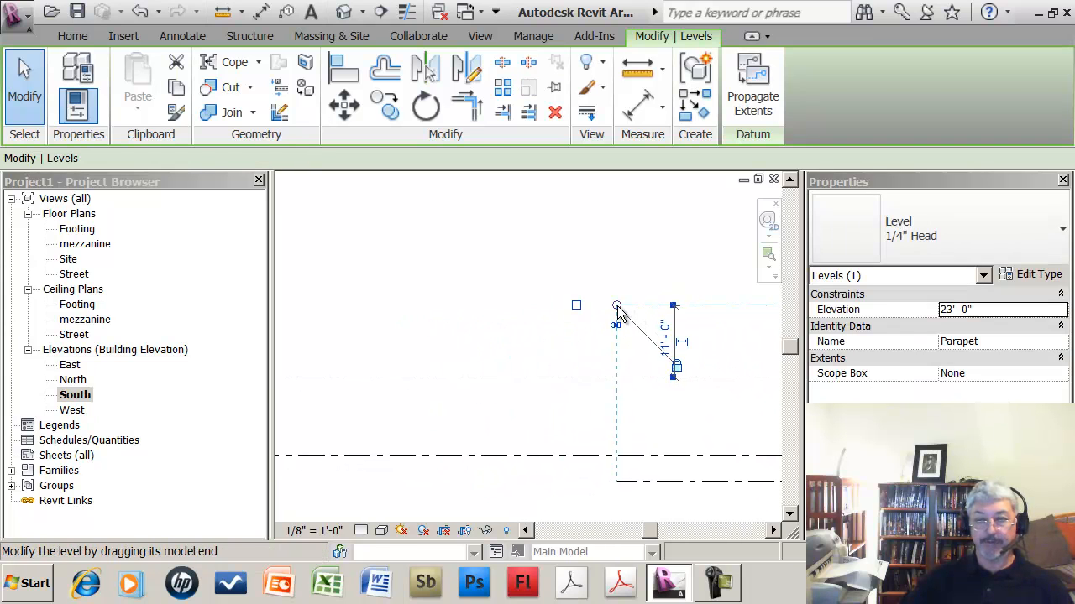
pyautogui.moveTo(617, 311); pyautogui.dragTo(256, 348)
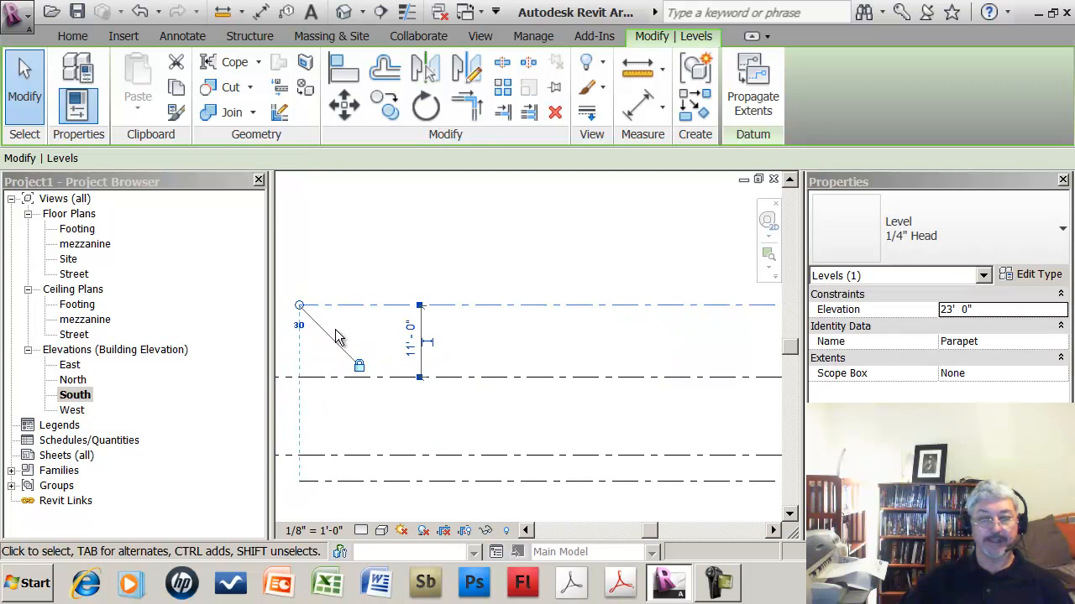
pyautogui.moveTo(336, 341); pyautogui.dragTo(714, 329, button='middle')
pyautogui.scroll(-2, 609, 346)
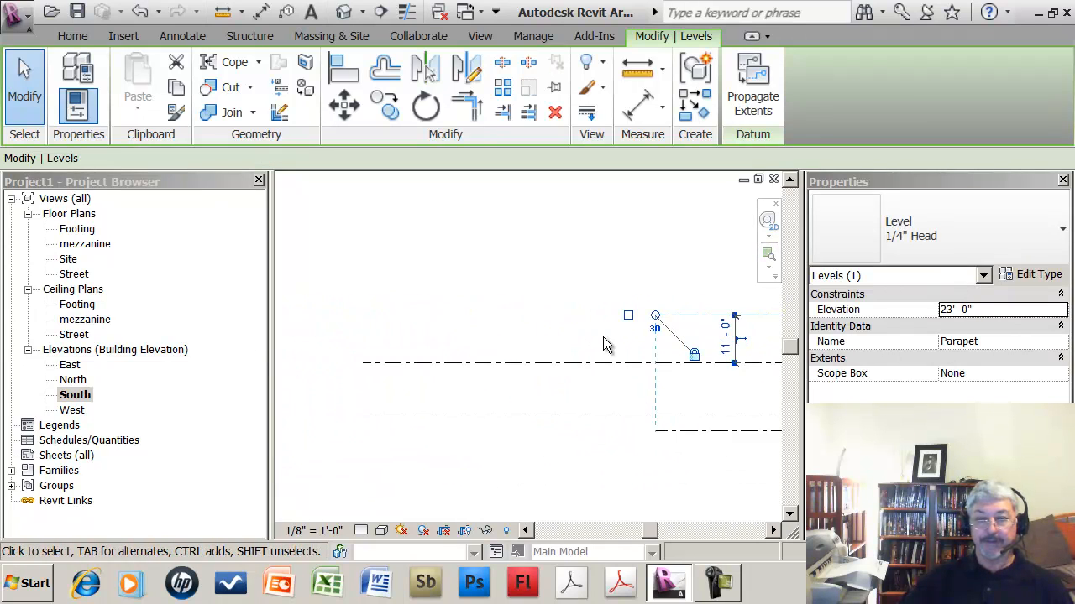
pyautogui.moveTo(655, 317); pyautogui.dragTo(363, 319)
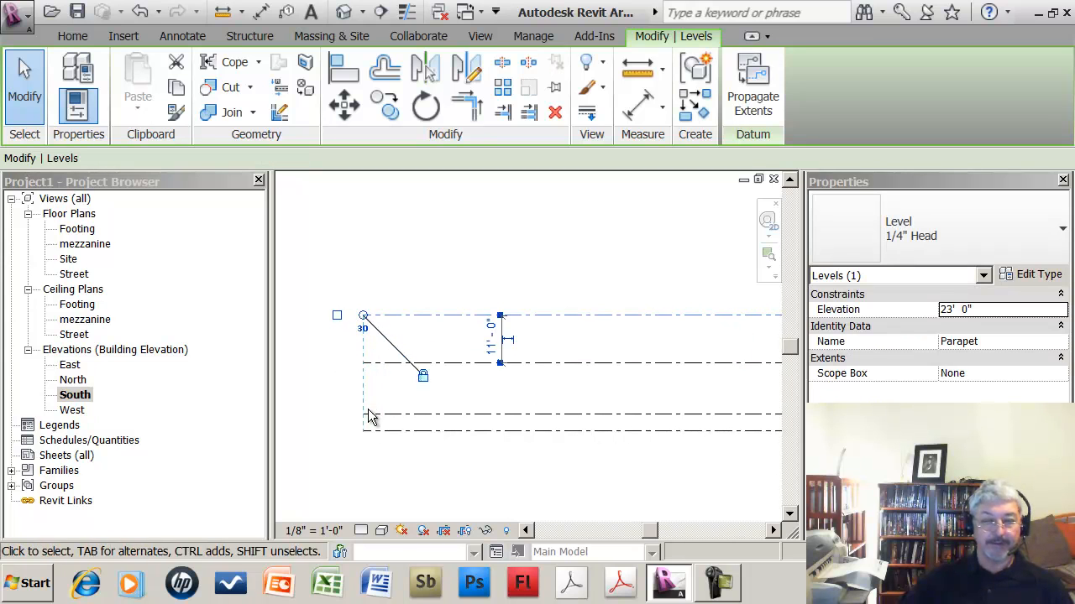
pyautogui.click(386, 472)
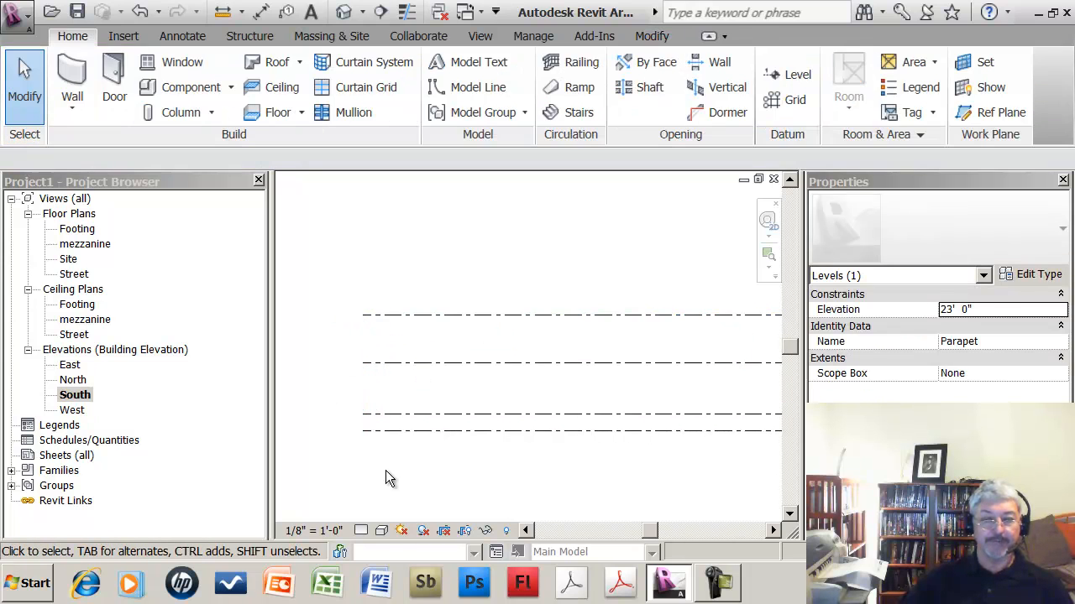
# Step: Show a head bubble at the left end of the Parapet level line
pyautogui.click(385, 319)
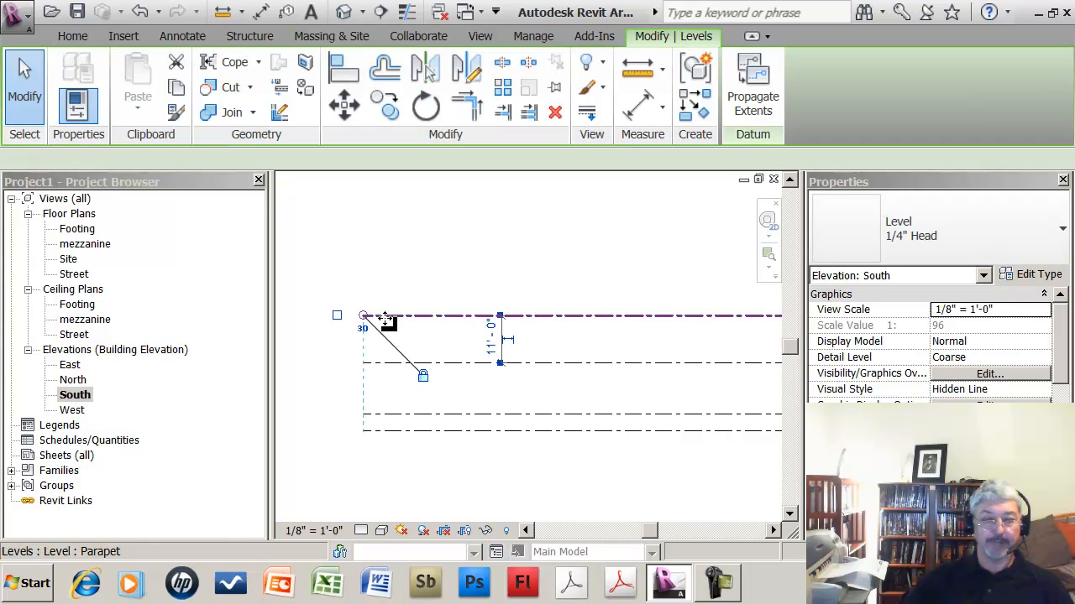
pyautogui.click(396, 476)
pyautogui.scroll(-2, 533, 462)
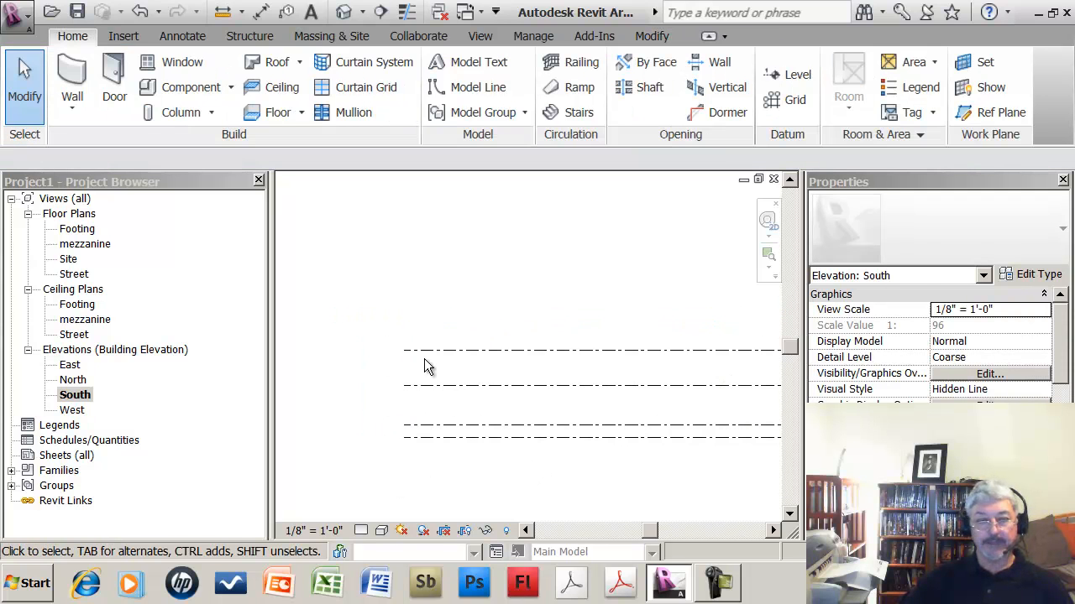
pyautogui.click(395, 361)
pyautogui.click(383, 351)
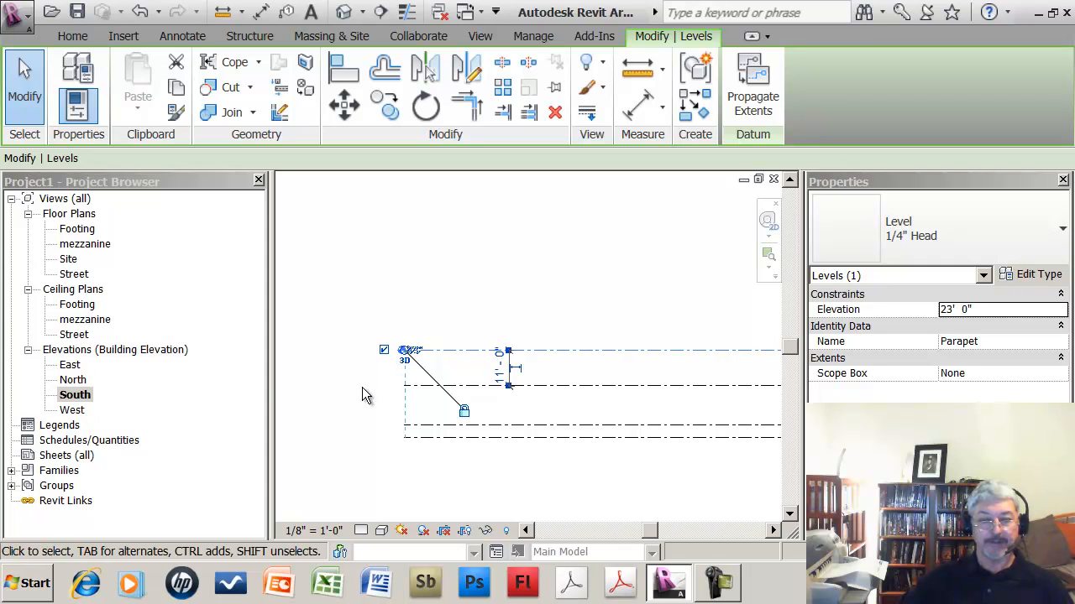
pyautogui.click(427, 372)
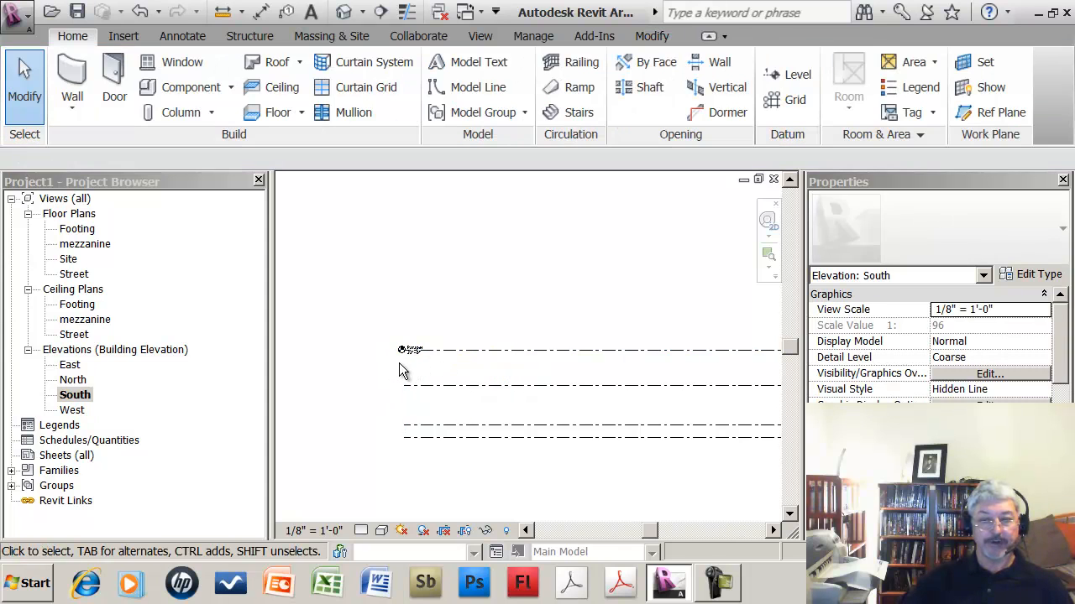
# Step: Hide the Parapet level's left-end head bubble again
pyautogui.scroll(5, 399, 362)
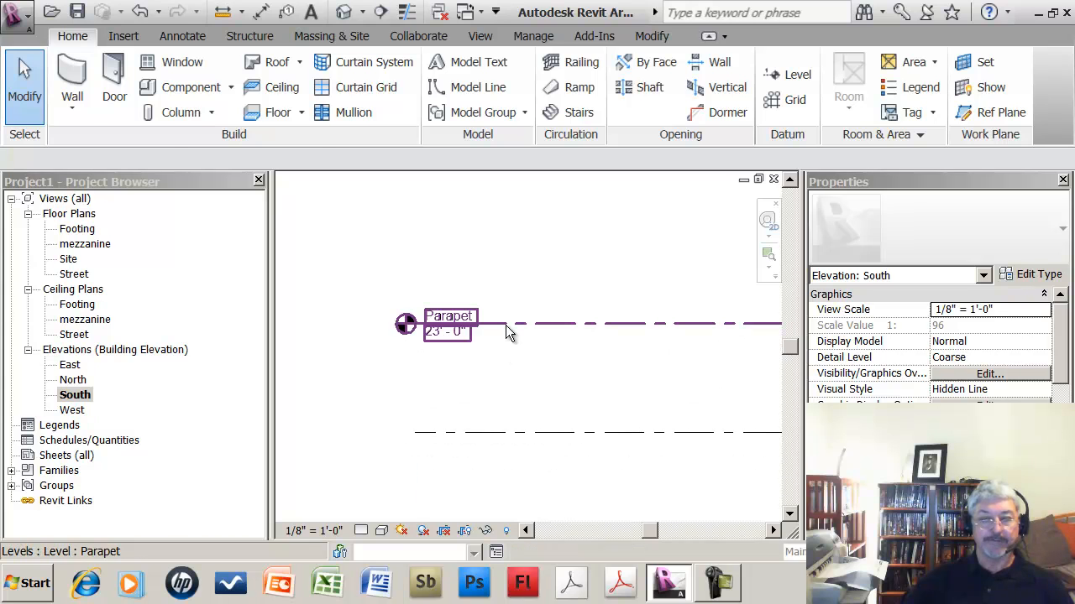
pyautogui.click(505, 325)
pyautogui.click(355, 326)
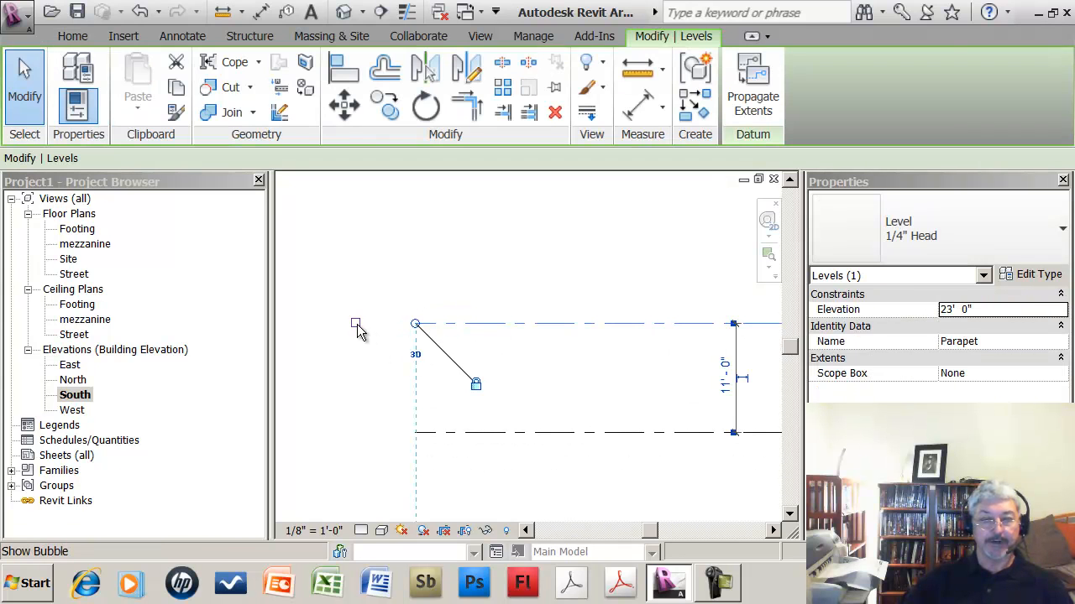
pyautogui.click(362, 369)
# Step: Examine the four level lines along their full length and the heads at their right ends
pyautogui.scroll(-5, 367, 376)
pyautogui.scroll(-3, 463, 380)
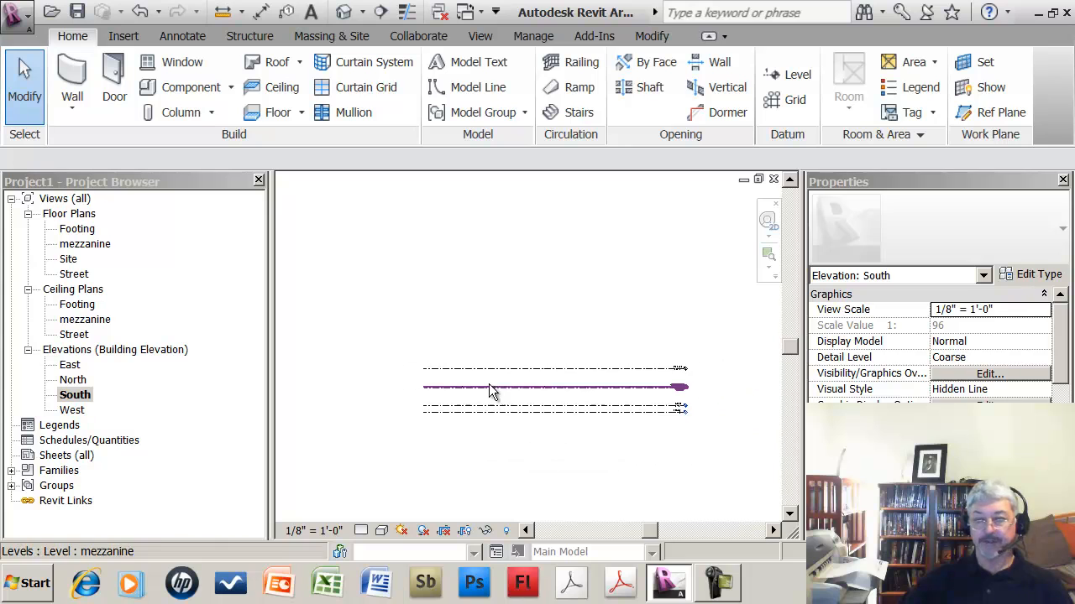
pyautogui.moveTo(525, 384); pyautogui.dragTo(465, 379, button='middle')
pyautogui.scroll(2, 593, 386)
pyautogui.scroll(2, 620, 394)
pyautogui.moveTo(620, 393); pyautogui.dragTo(499, 368, button='middle')
pyautogui.scroll(3, 557, 385)
pyautogui.scroll(2, 560, 383)
pyautogui.scroll(1, 499, 366)
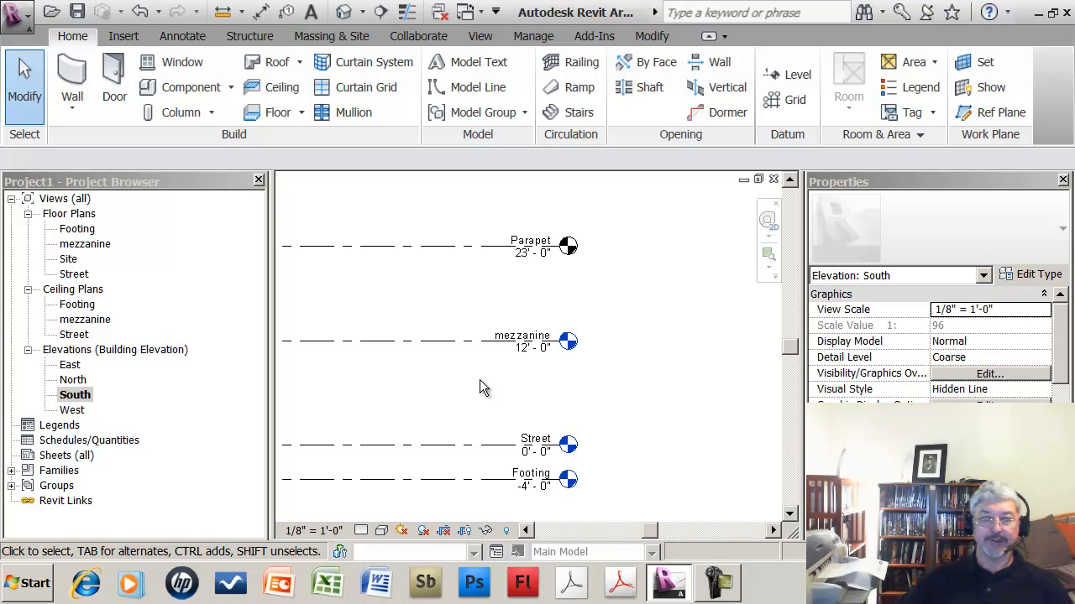
# Step: Retype the first letter of the mezzanine level's name as m and close the name edit
pyautogui.doubleClick(503, 336)
pyautogui.moveTo(478, 334); pyautogui.dragTo(463, 334)
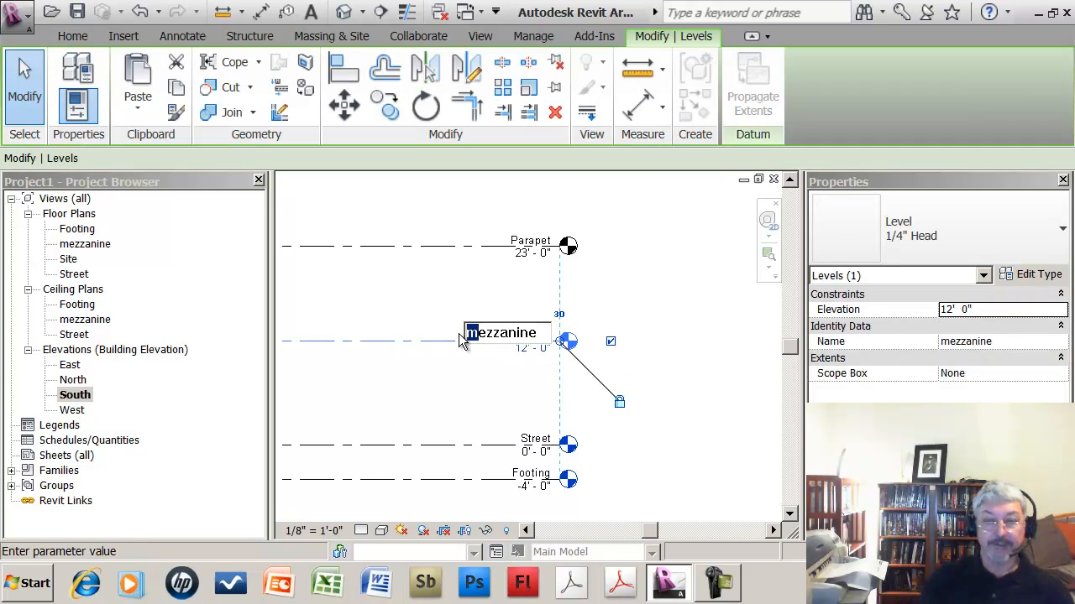
pyautogui.write('m')
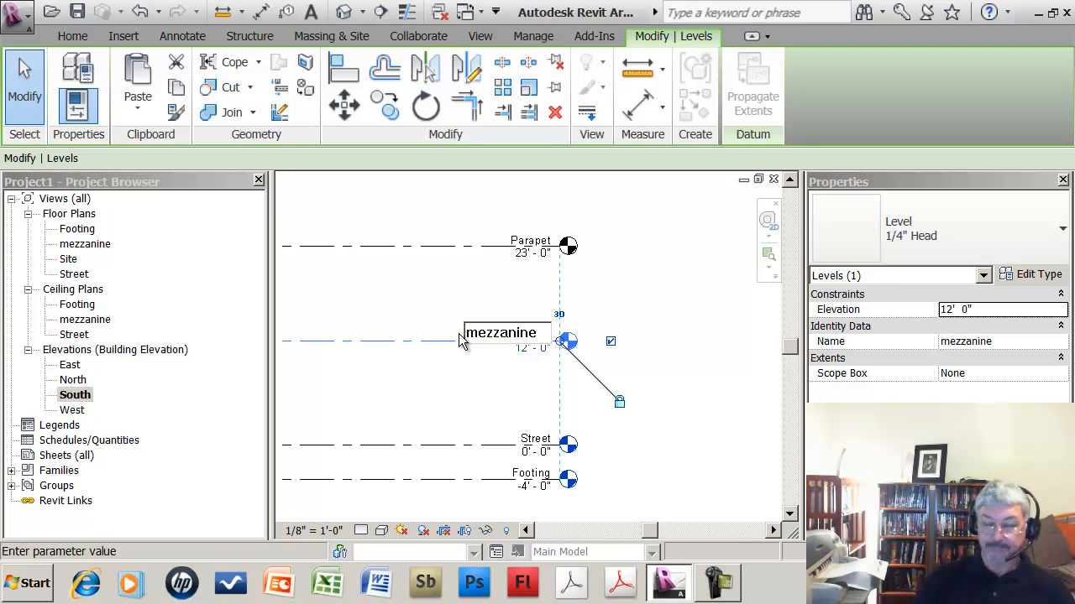
pyautogui.click(441, 387)
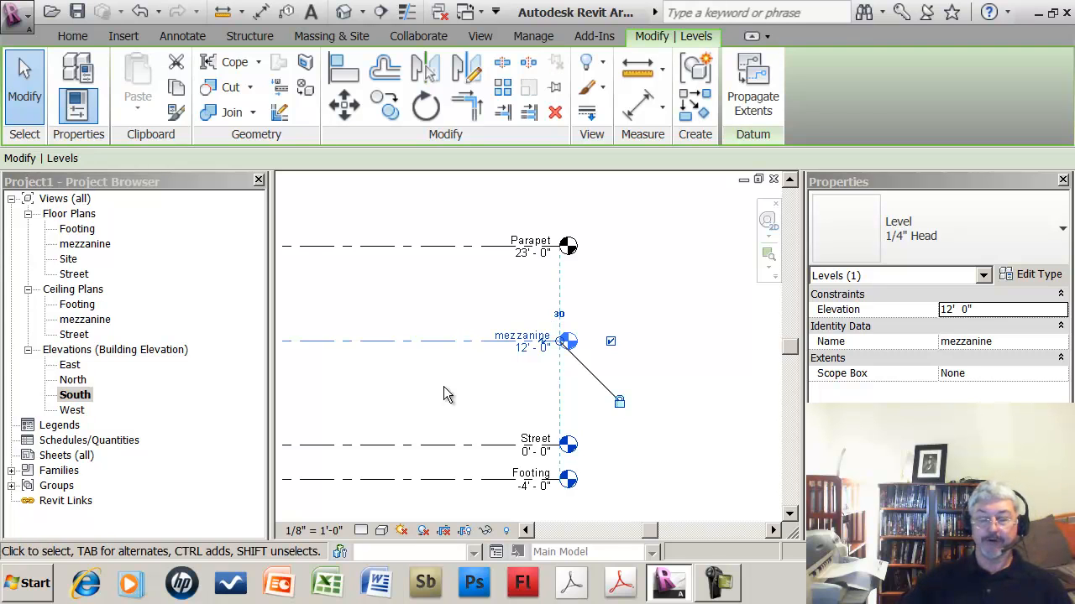
pyautogui.scroll(-1, 443, 386)
pyautogui.moveTo(443, 386); pyautogui.dragTo(540, 378, button='middle')
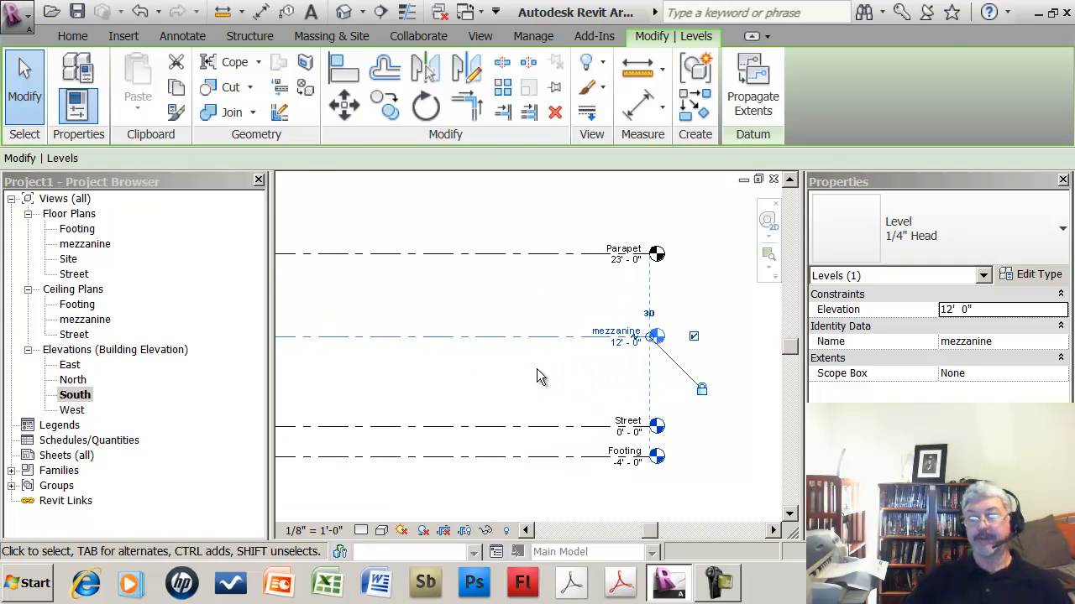
pyautogui.click(531, 367)
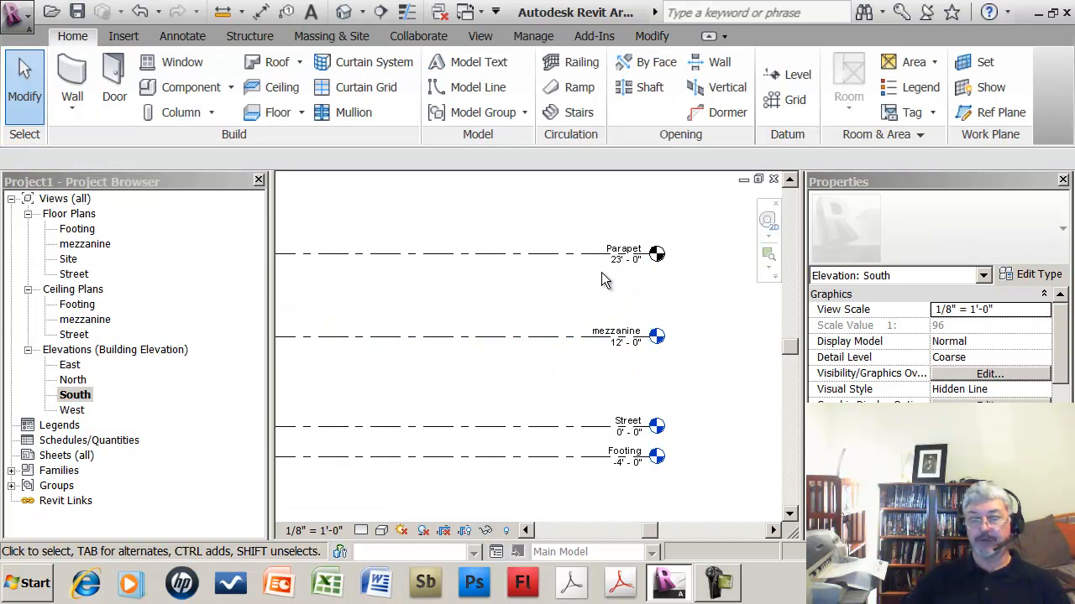